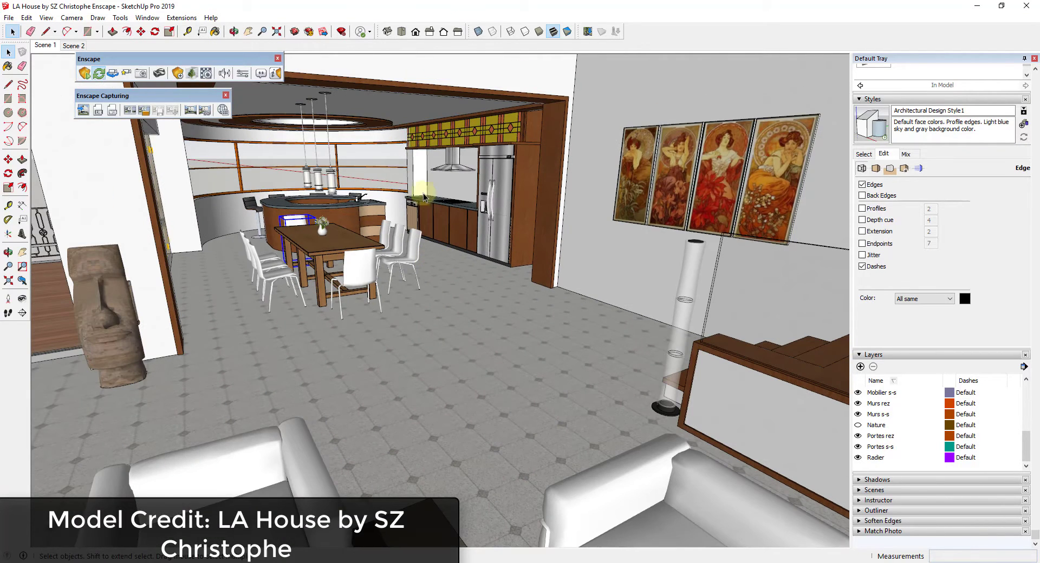
- Switch to Scene 2 and back to Scene 1, and view the living room seating area from a raised angle
left_click(79, 47)
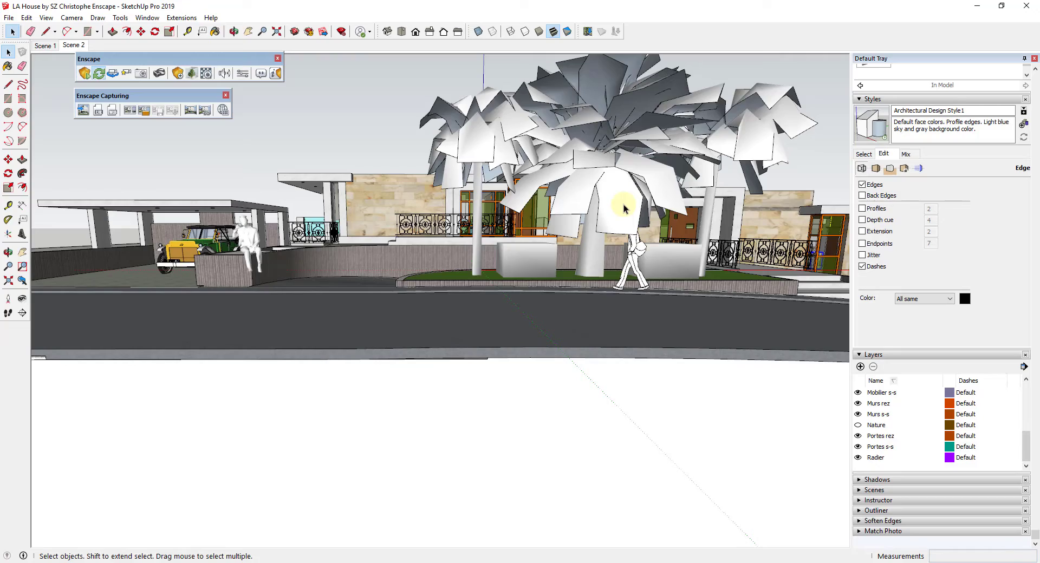
left_click(44, 45)
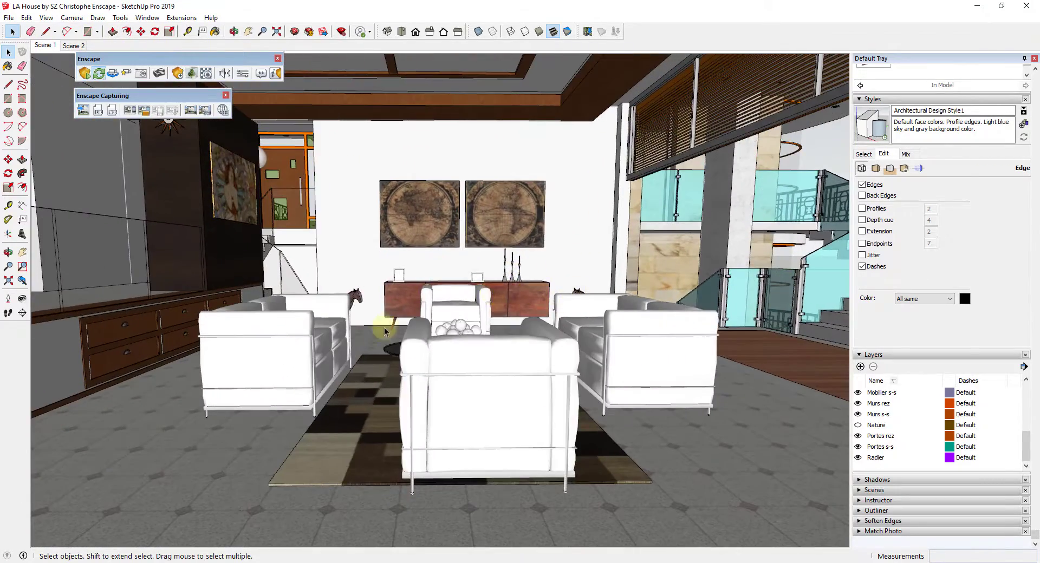
middle_click_drag(464, 332, 462, 378)
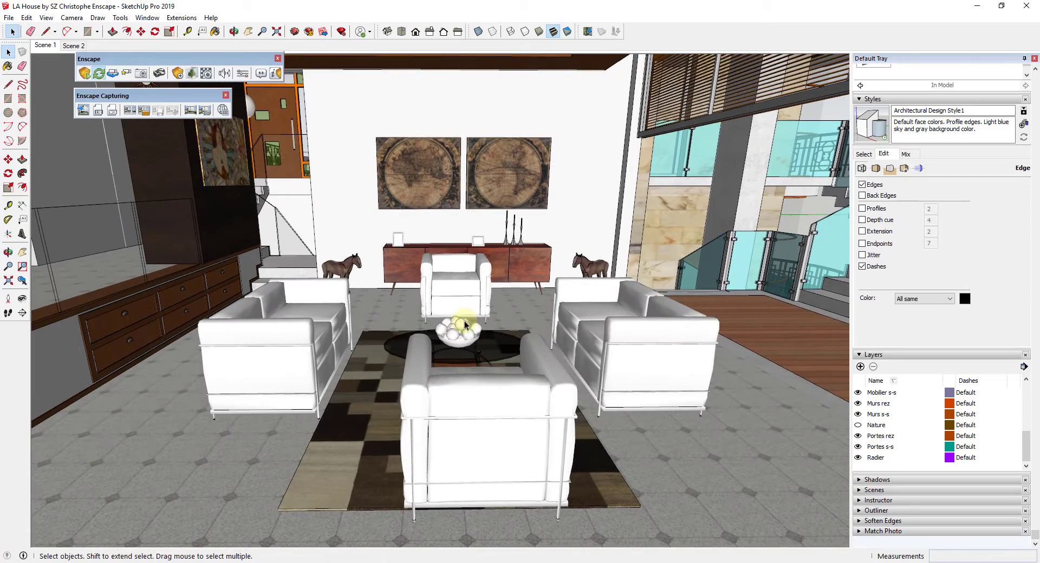
scroll(484, 339, "up", 1)
scroll(500, 330, "down", 1)
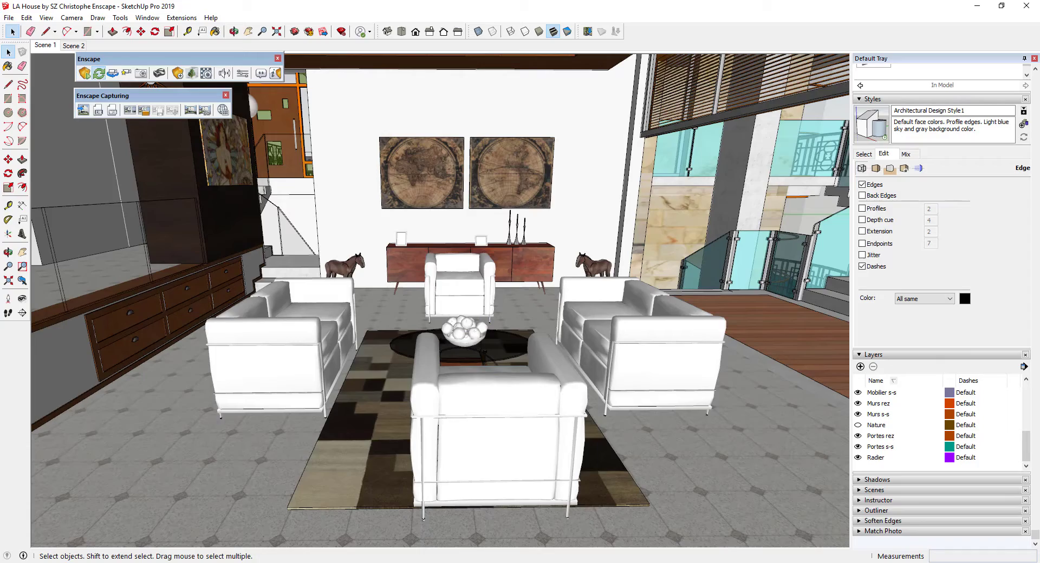
- Switch to the Enscape render window, look around the living room and terrace, and return to the SketchUp model
key("alt+Tab")
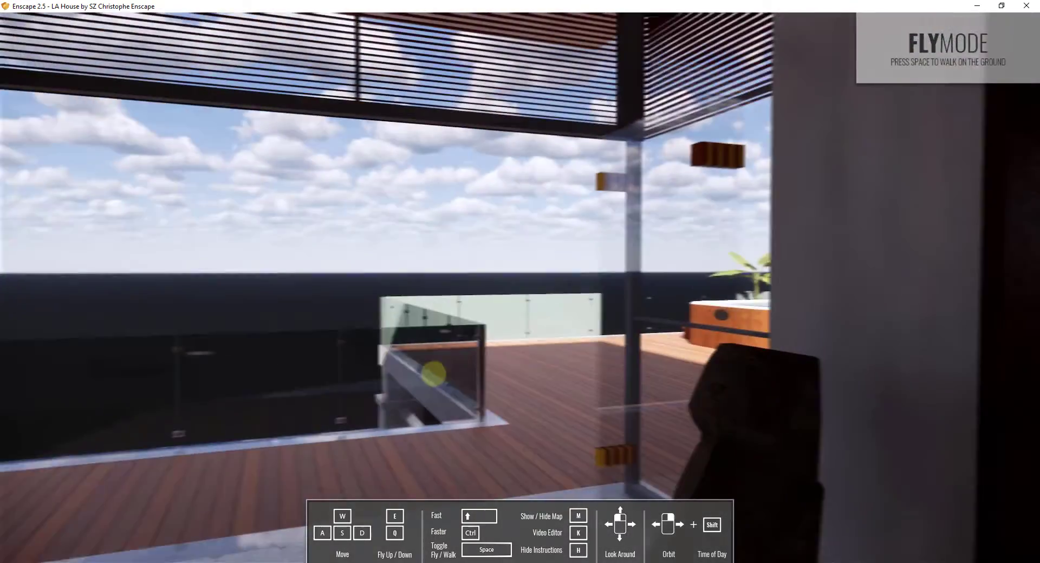
key("w")
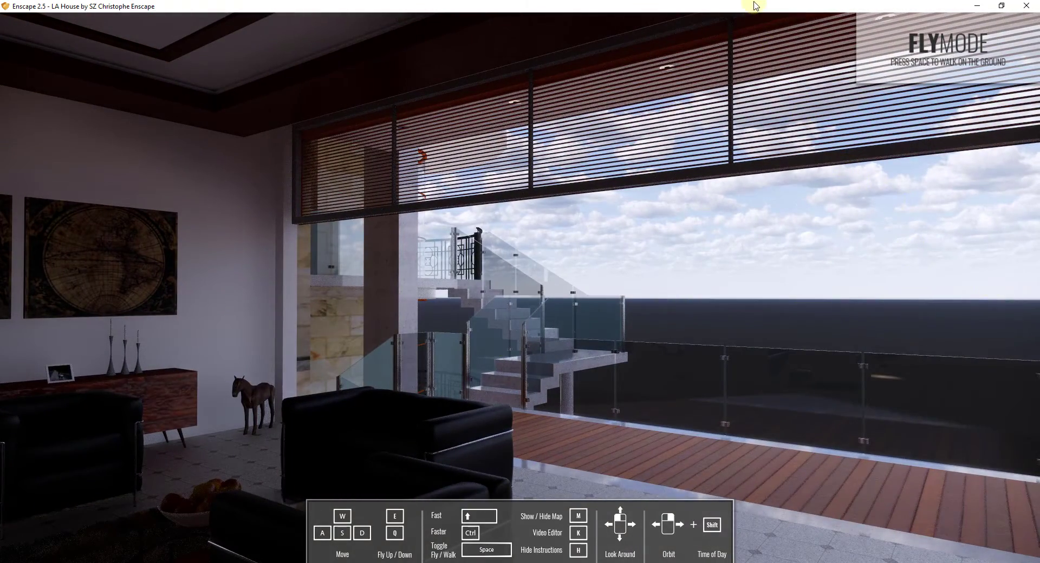
left_click_drag(753, 5, 1039, 165)
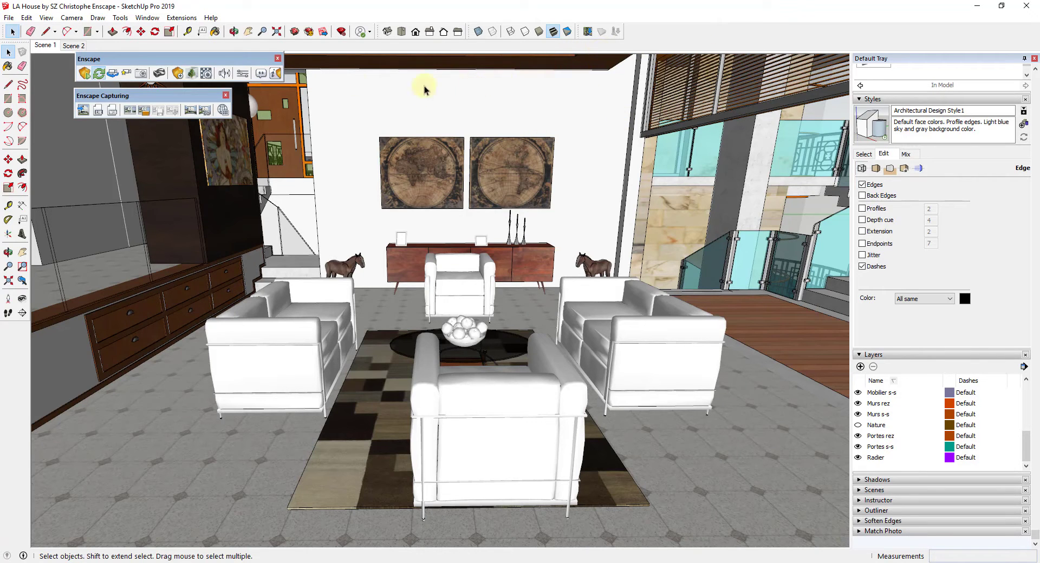
- Enable the skybox from file cape_hill_4k.hdr in the Enscape atmosphere settings and move the settings dialog aside
left_click(242, 73)
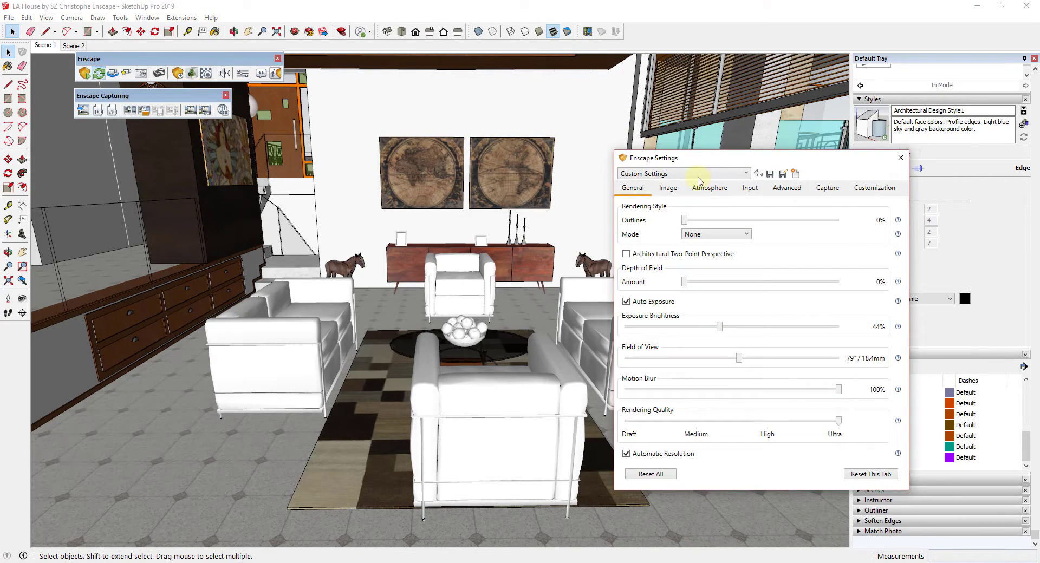
left_click(707, 189)
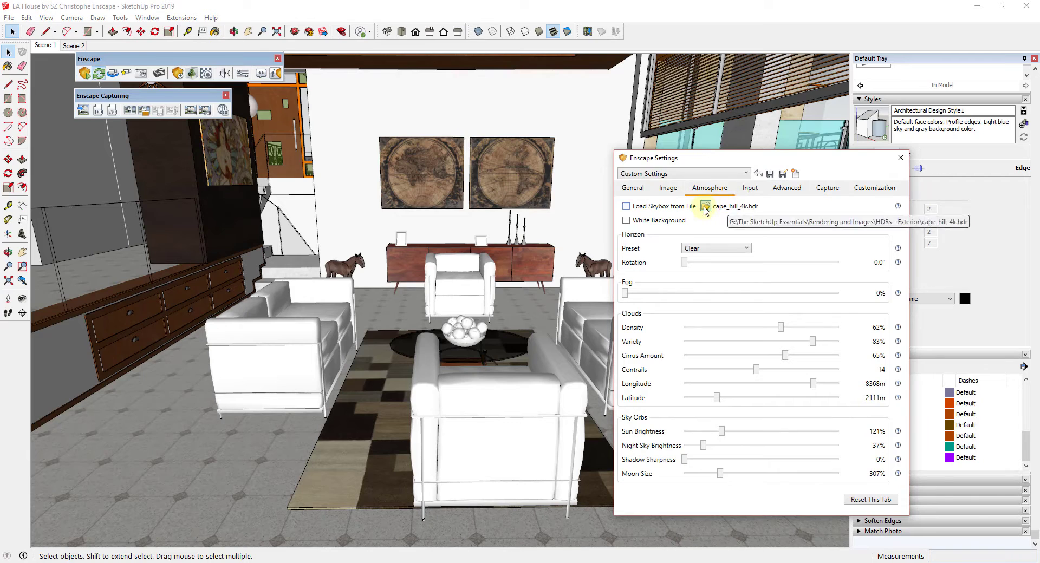
left_click(627, 206)
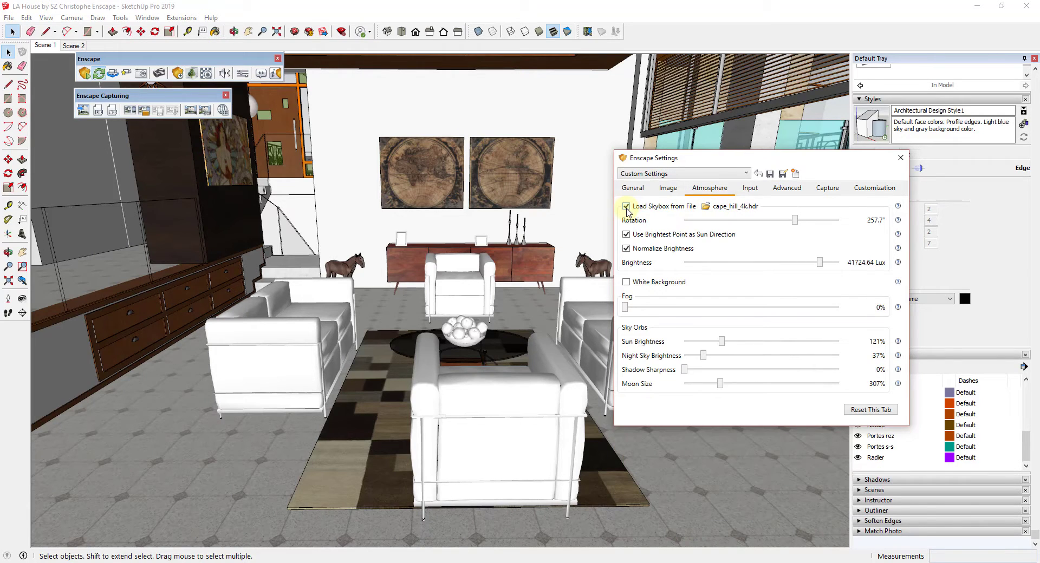
left_click_drag(766, 160, 358, 158)
left_click_drag(192, 152, 162, 147)
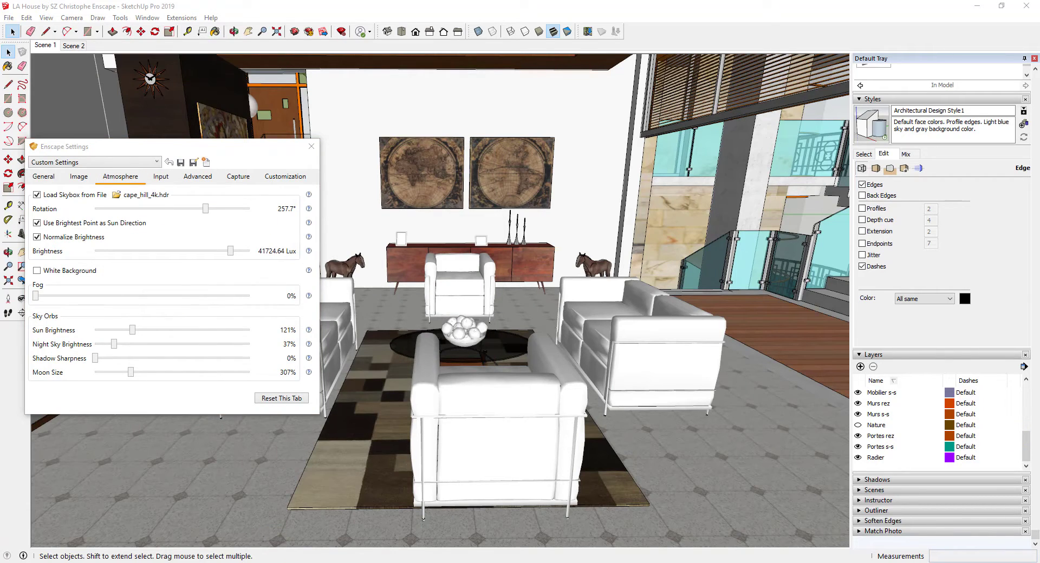
- Switch to the browser and examine the Cape Hill page on HDRI Haven, including its panorama preview, sample spheres and available download resolutions
left_click_drag(1039, 108, 590, 2)
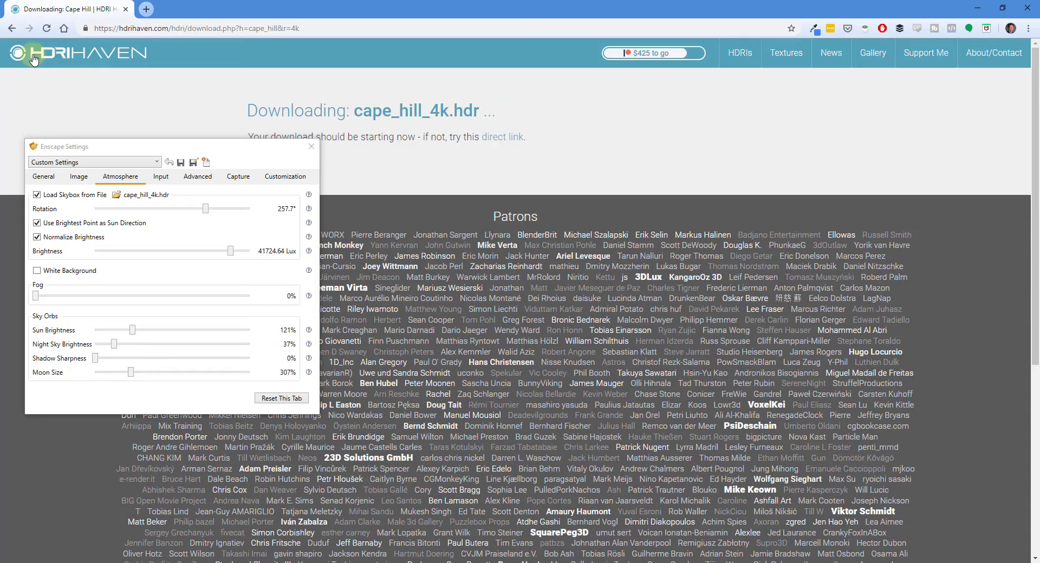
left_click(12, 28)
scroll(668, 295, "up", 10)
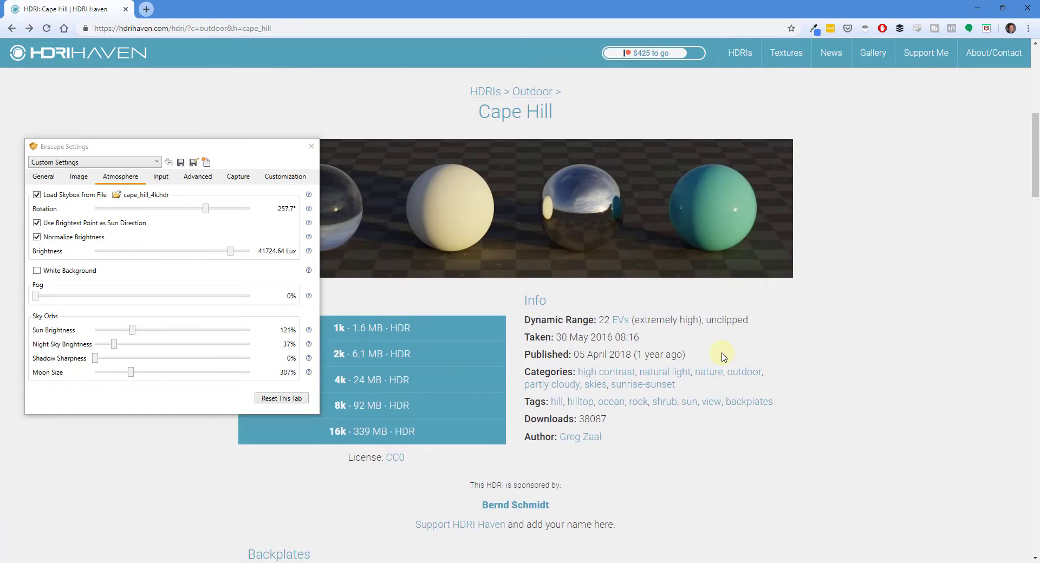
scroll(855, 343, "up", 4)
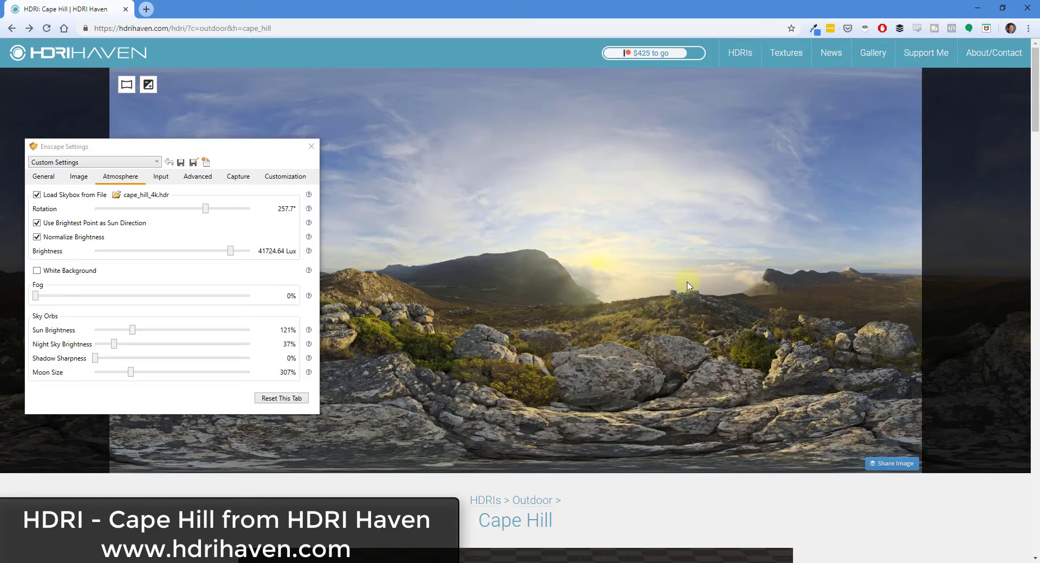
left_click(189, 148)
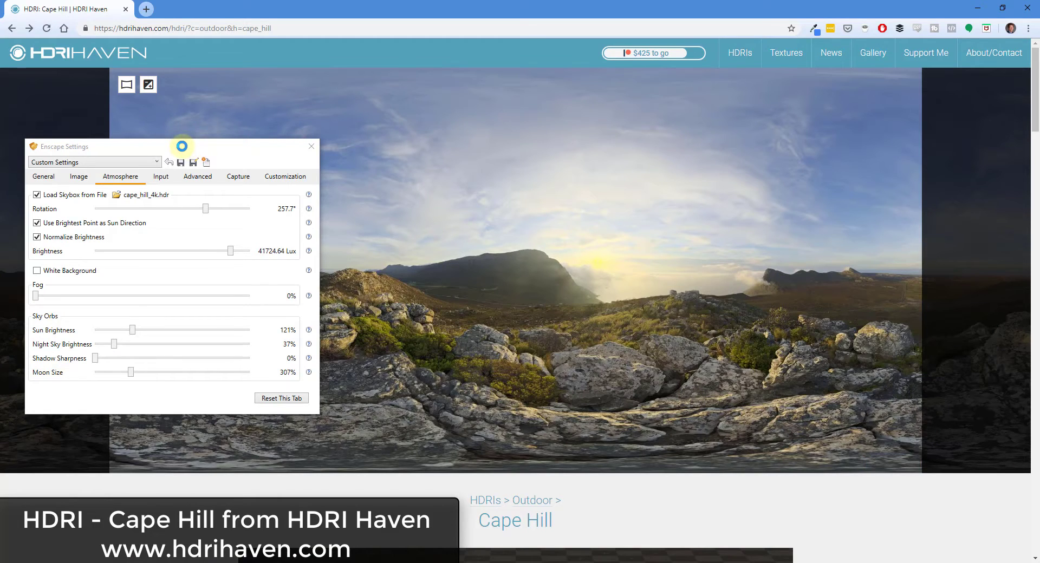
left_click_drag(182, 146, 207, 187)
scroll(505, 253, "down", 3)
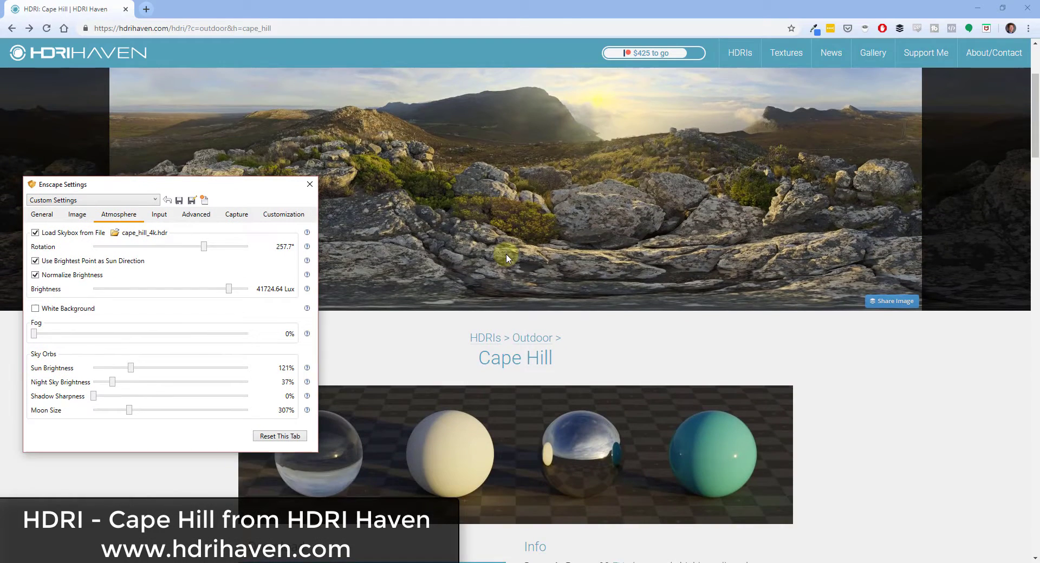
scroll(506, 253, "down", 5)
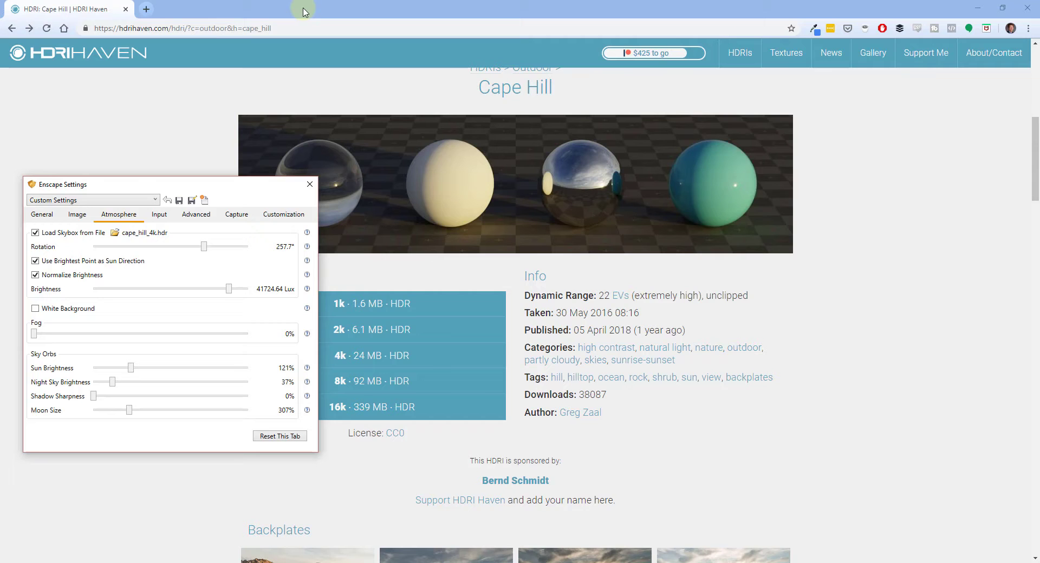
left_click_drag(310, 12, 1039, 260)
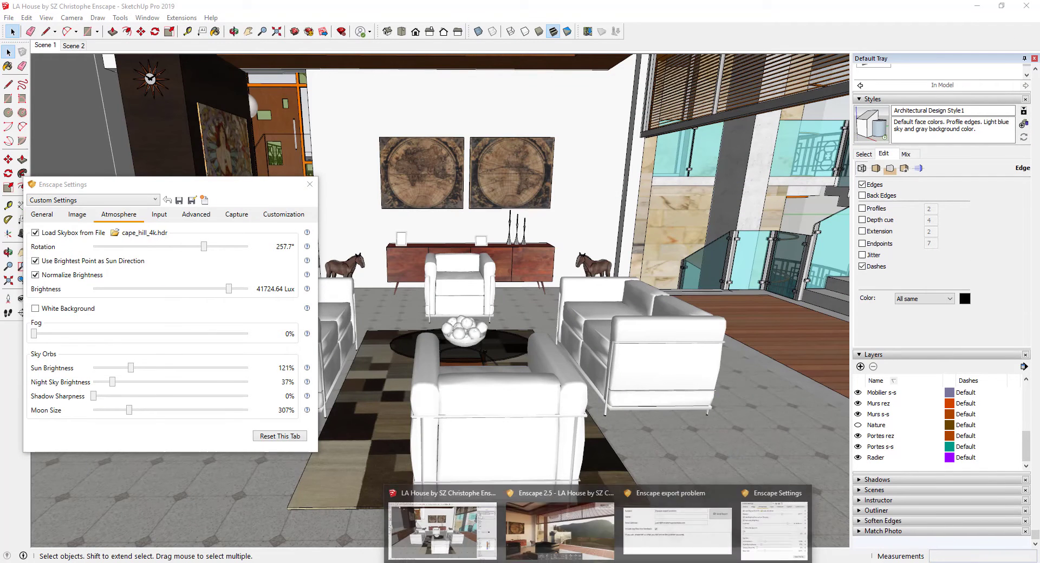
- With the Enscape render facing the terrace, set the skybox brightness to 8849.63 Lux and its rotation to 314.5°
left_click_drag(1039, 163, 525, 1)
mouse_move(596, 300)
left_mouse_down()
mouse_move(630, 302)
mouse_move(615, 307)
left_mouse_up()
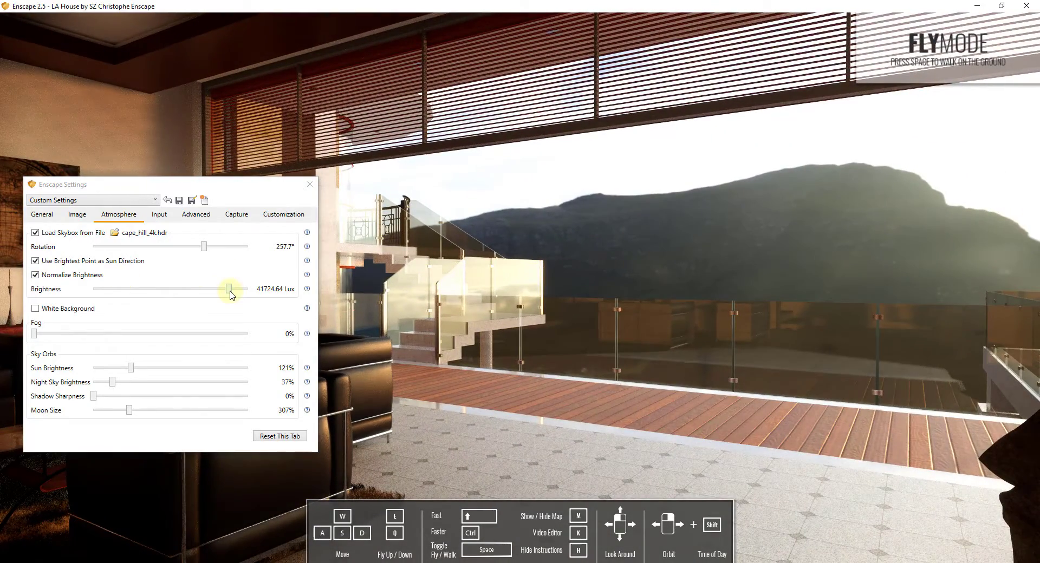
left_click_drag(229, 294, 228, 295)
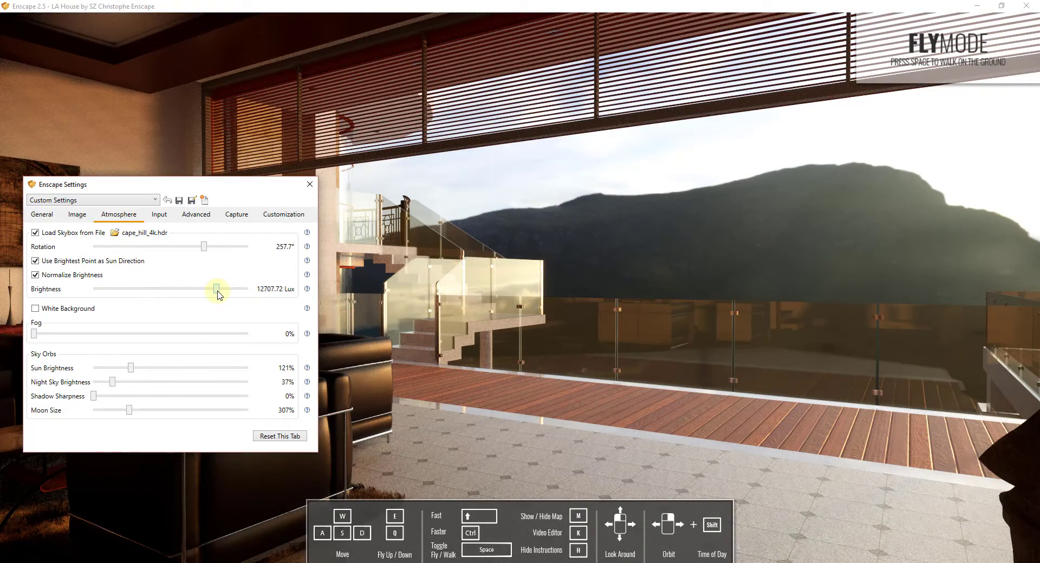
left_click_drag(217, 292, 213, 293)
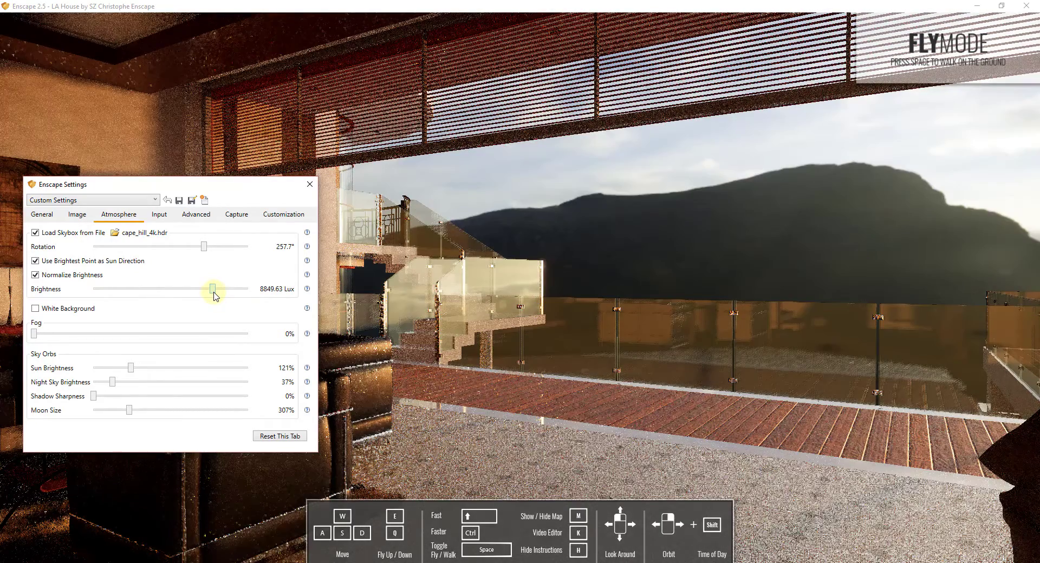
left_click_drag(208, 247, 228, 248)
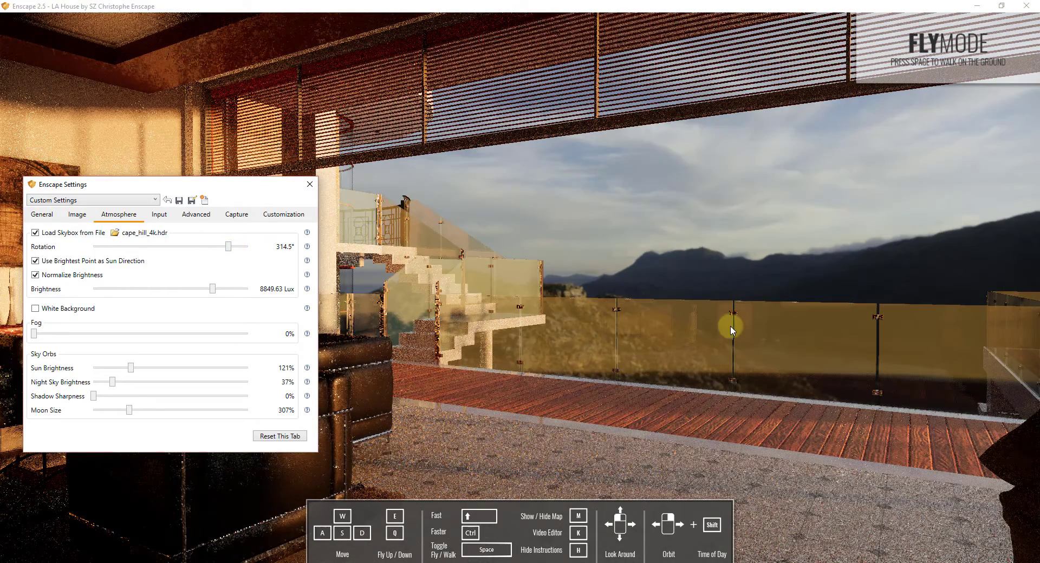
- Fly through the rendered dining area and living room to inspect the skybox lighting, and close the Enscape settings
left_click_drag(731, 327, 527, 371)
key("s")
key("e")
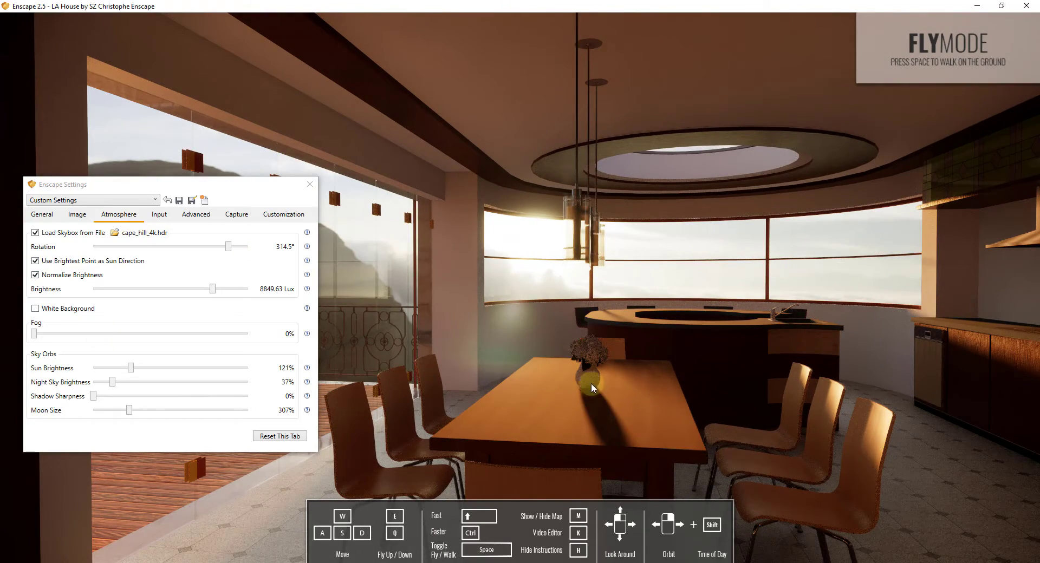
mouse_move(592, 383)
left_mouse_down()
mouse_move(560, 371)
mouse_move(590, 379)
left_mouse_up()
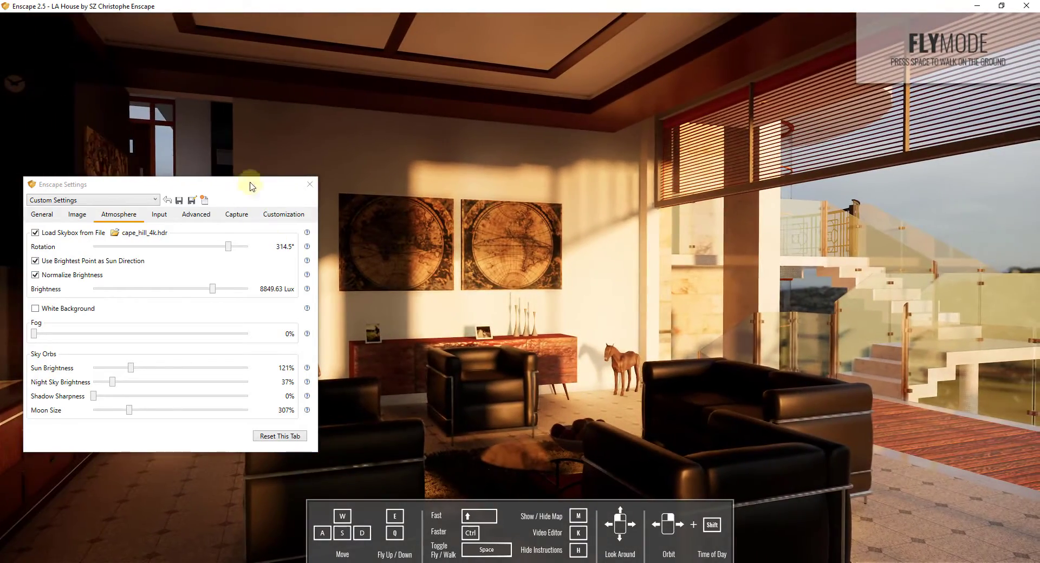
left_click(310, 186)
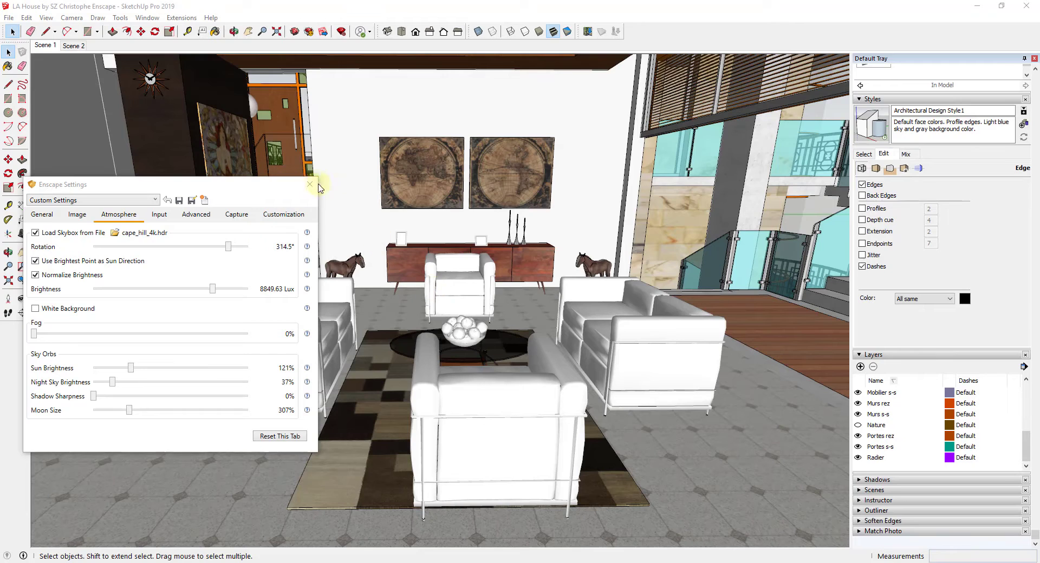
left_click(307, 186)
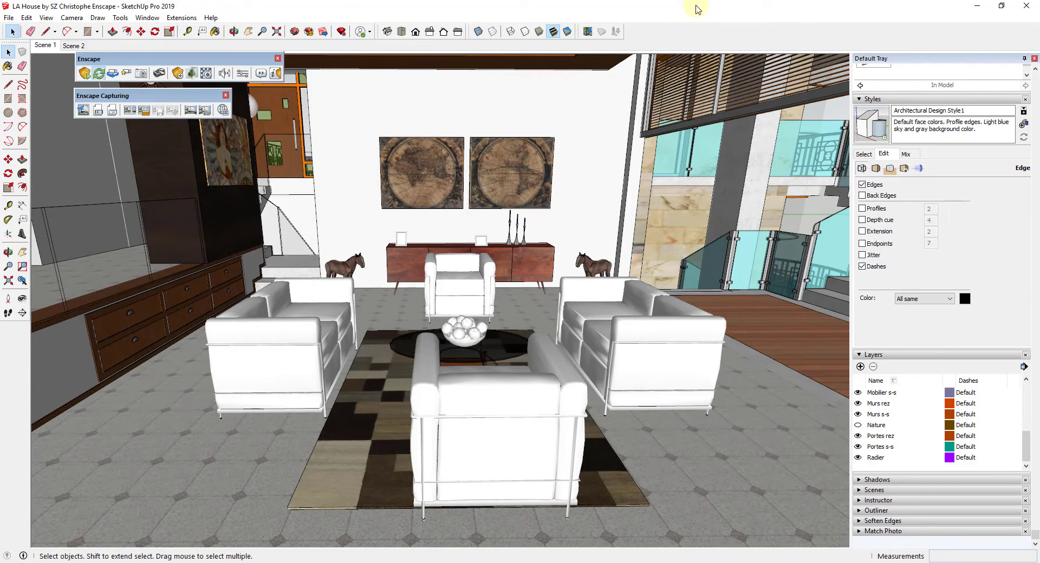
- Check that the Enscape Capturing toolbar is enabled and review its standalone export commands
right_click(670, 37)
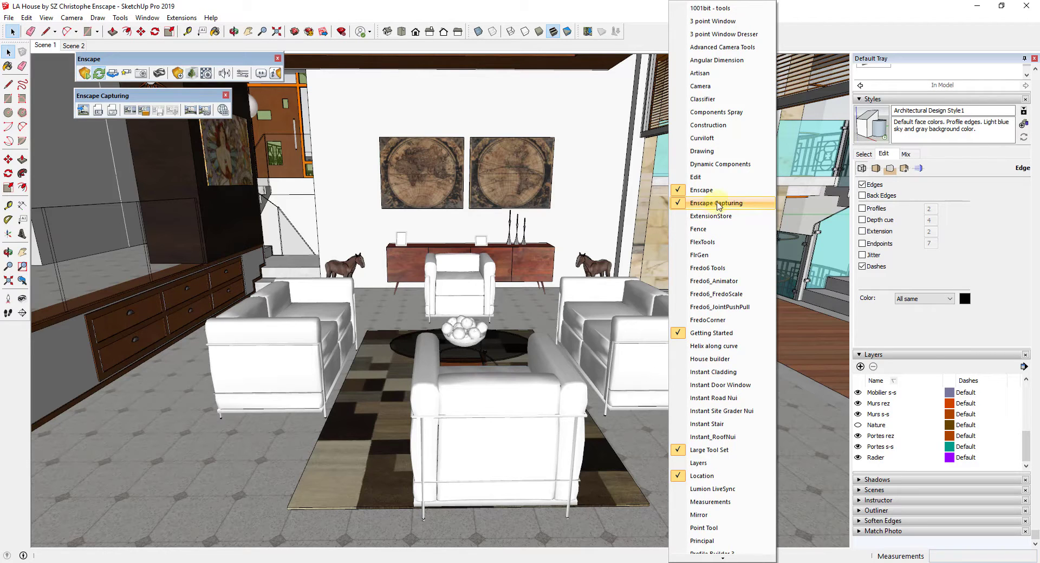
left_click(371, 73)
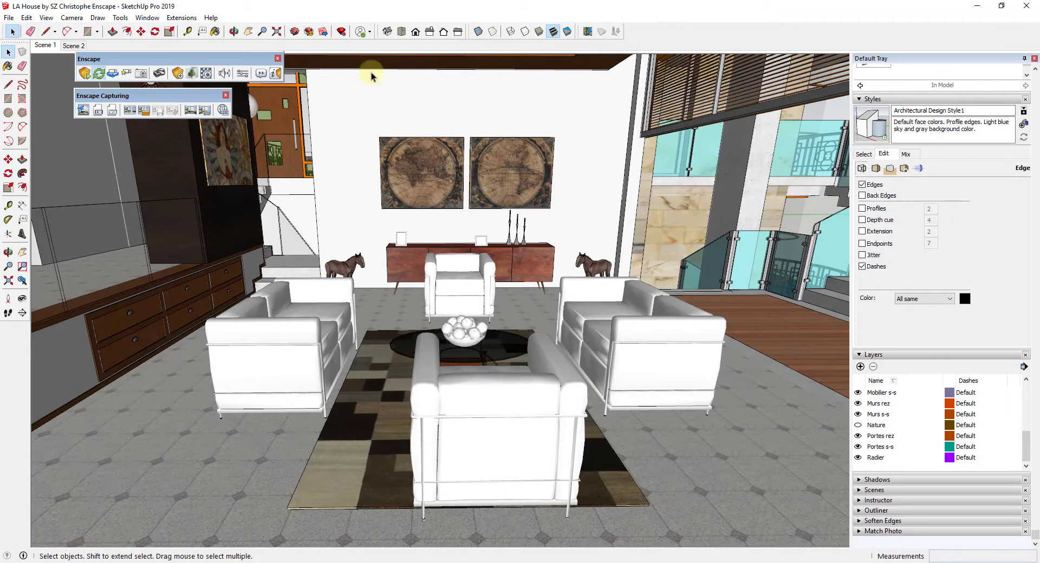
left_click(99, 112)
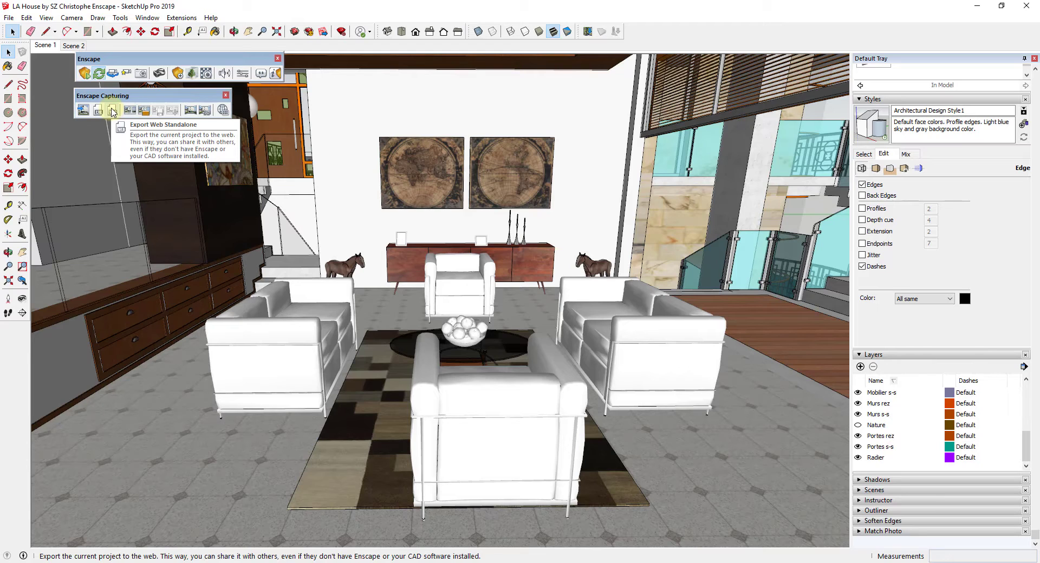
left_click(113, 111)
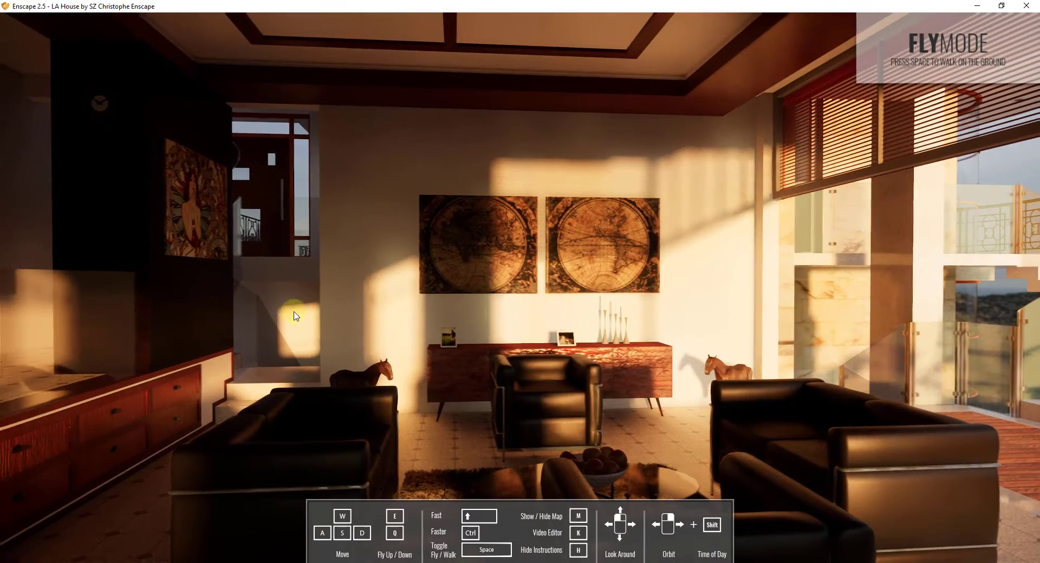
- Aim the Enscape view at the living room's map pictures and render a 360° panorama from that position
left_click_drag(295, 316, 443, 301)
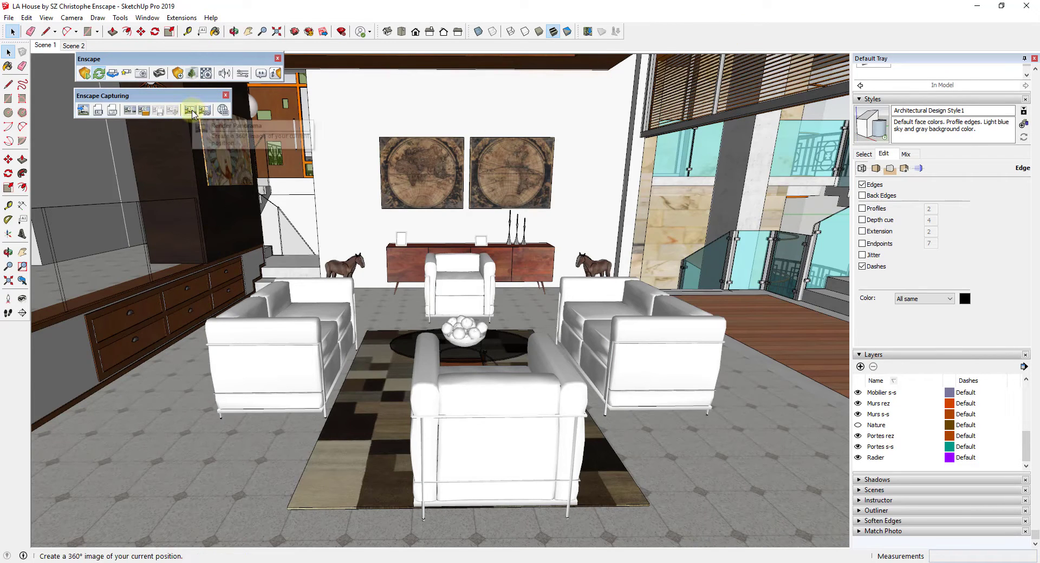
left_click(192, 111)
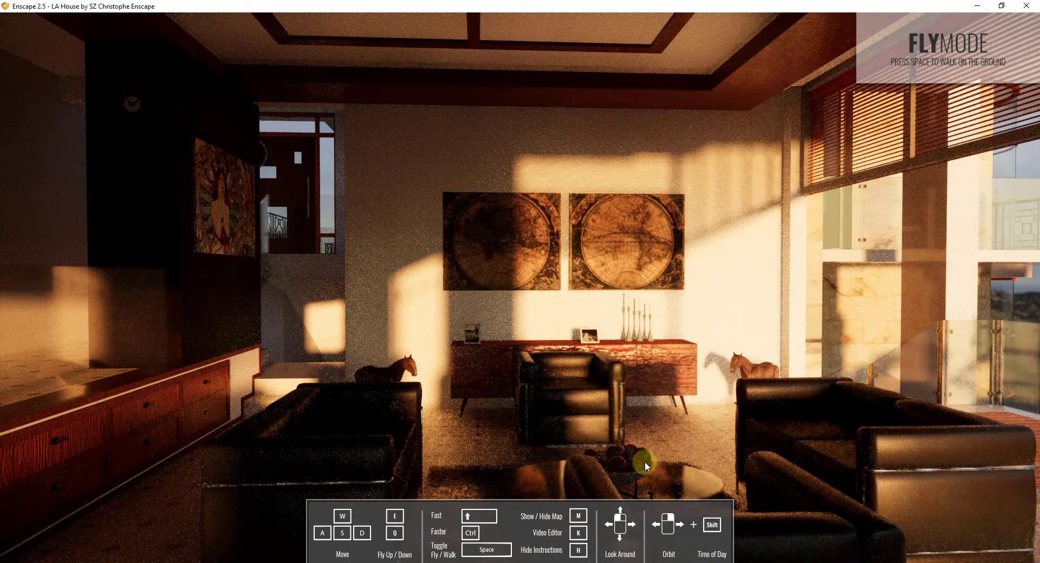
- Switch back to SketchUp, open Enscape's uploads manager and select the panorama rendered at 6:09 AM
key("alt+Tab")
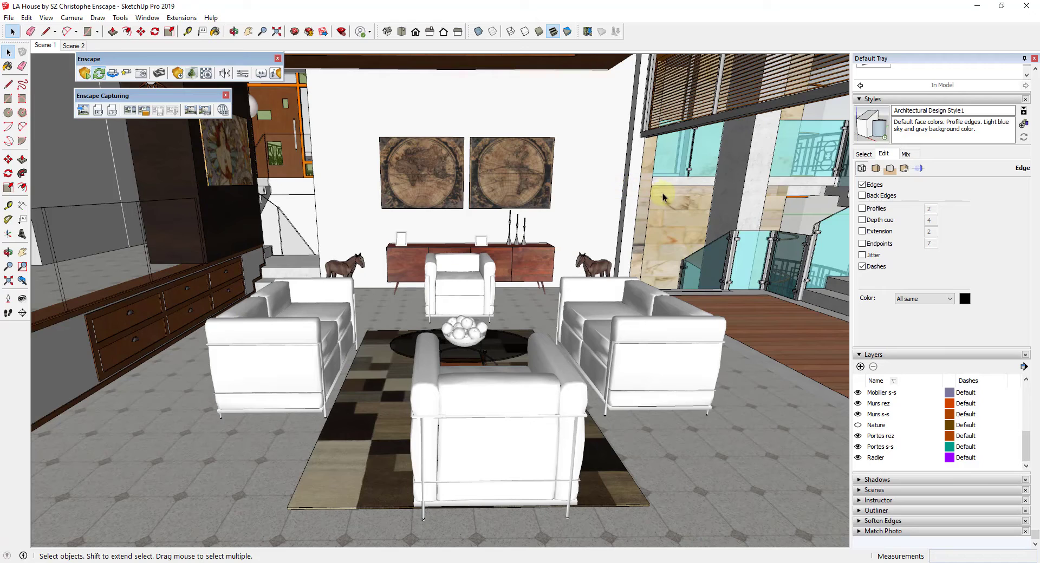
left_click(224, 111)
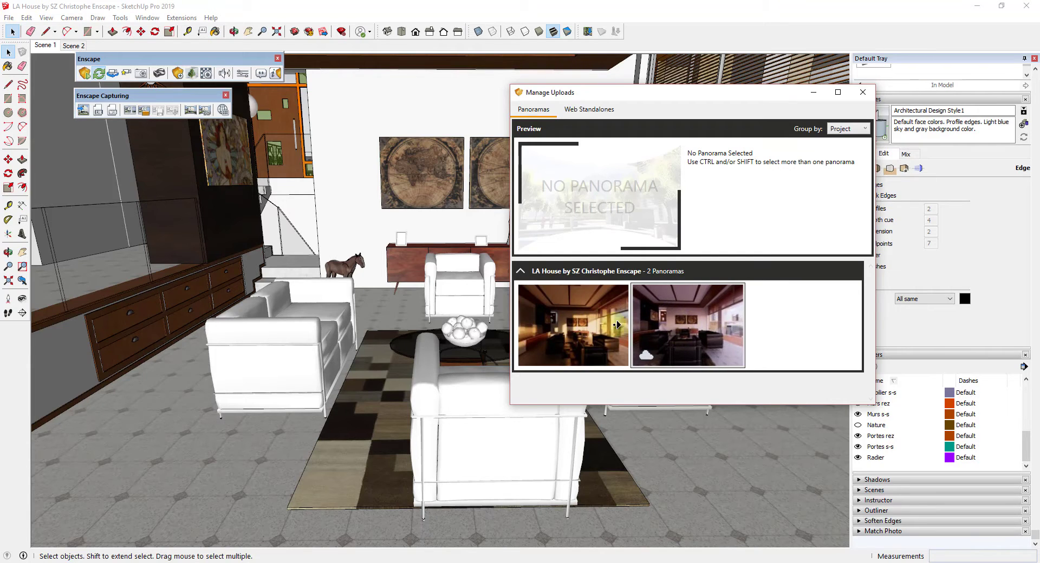
left_click(589, 323)
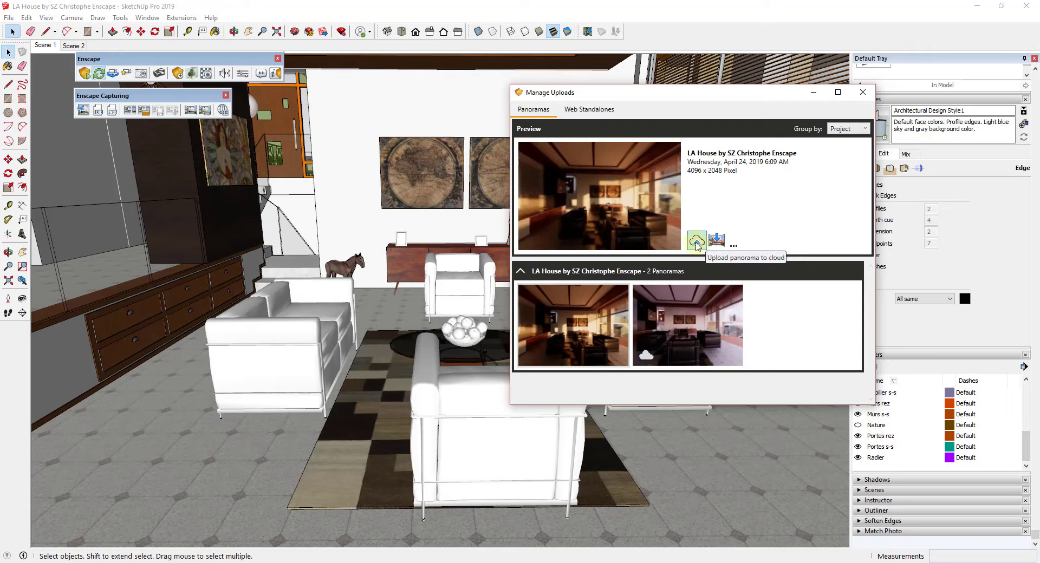
- Save the selected panorama as a JPG in the Pictures > Enscape folder, appending _0609AM to the suggested file name
left_click(735, 249)
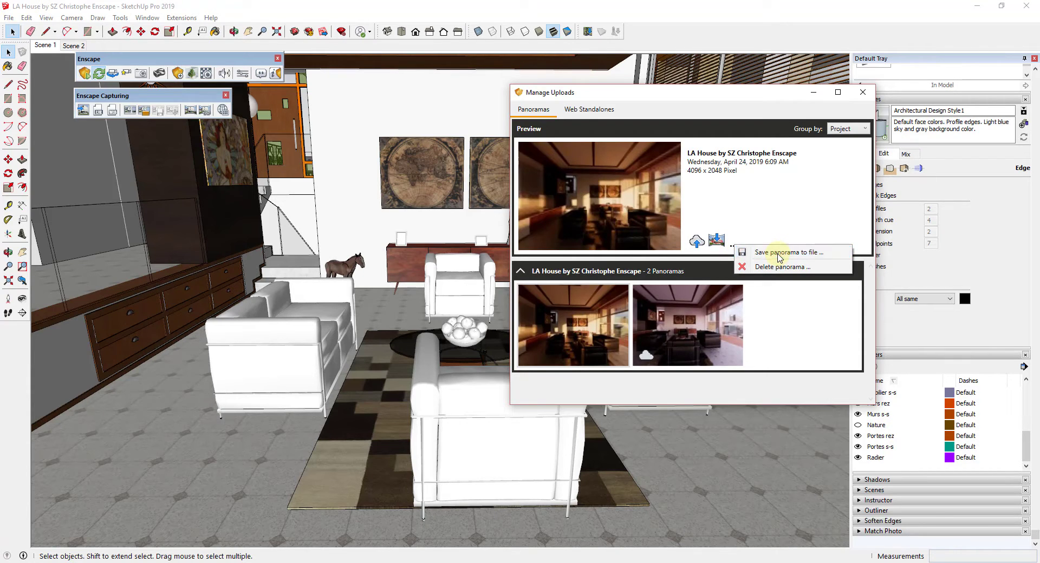
left_click(778, 253)
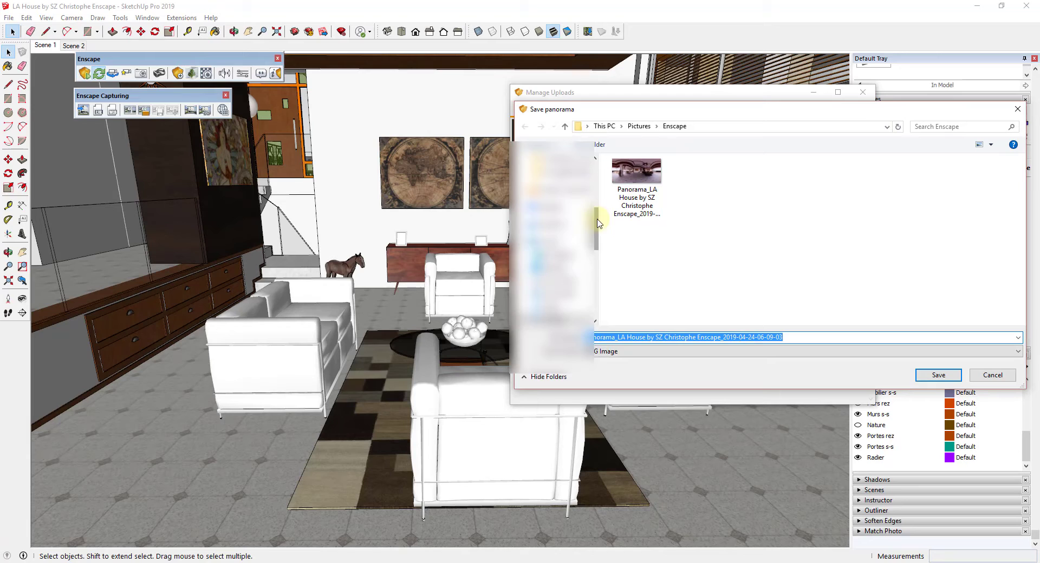
left_click(519, 249)
left_click(521, 278)
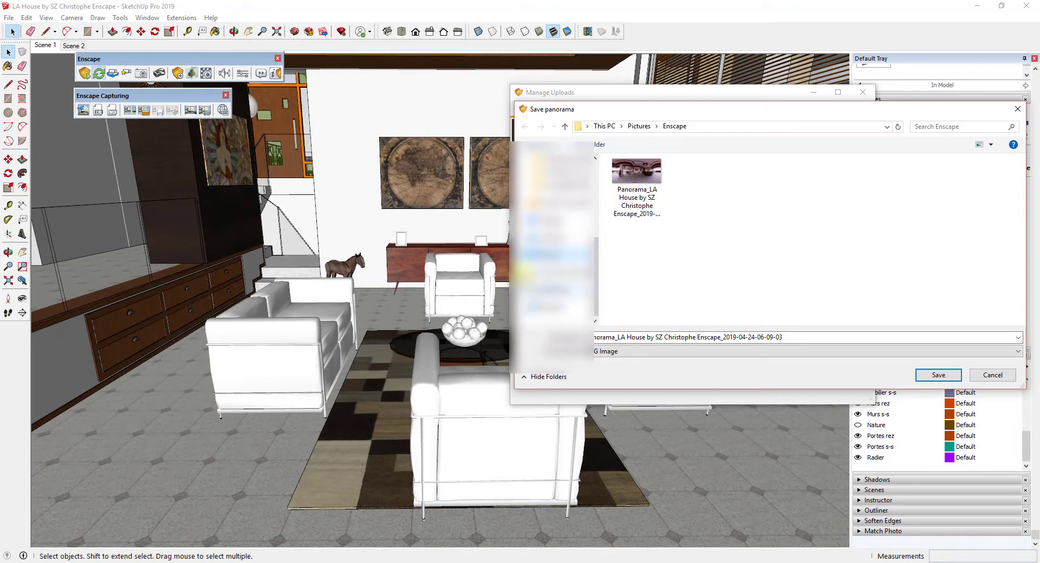
scroll(522, 276, "up", 4)
left_click(522, 168)
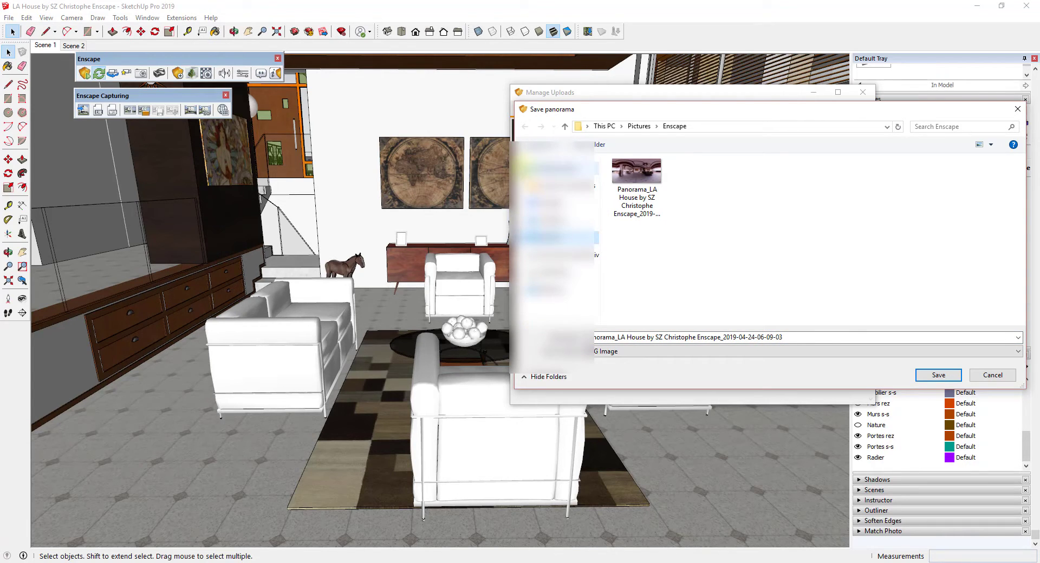
left_click(808, 338)
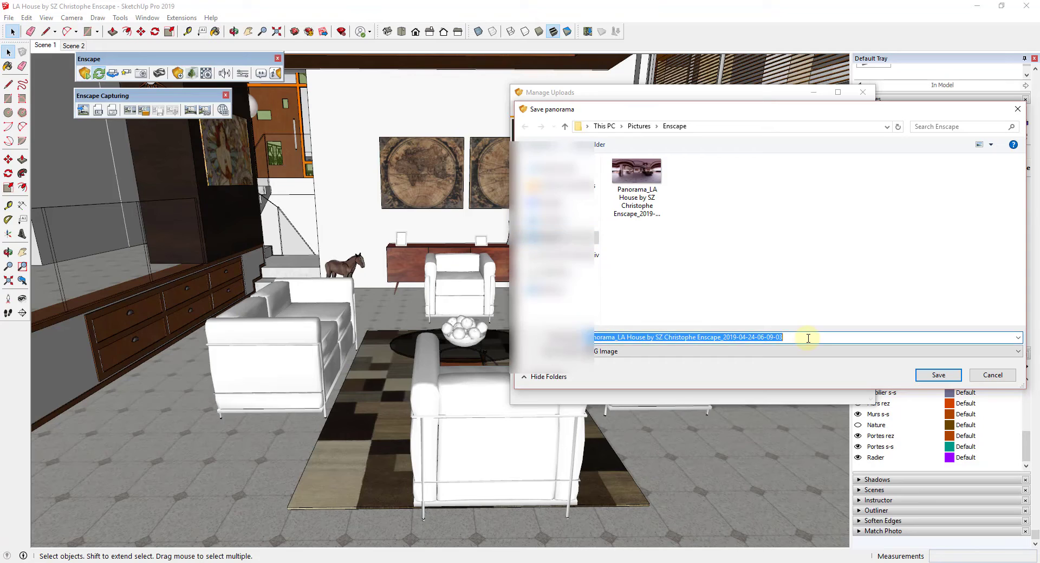
left_click(811, 336)
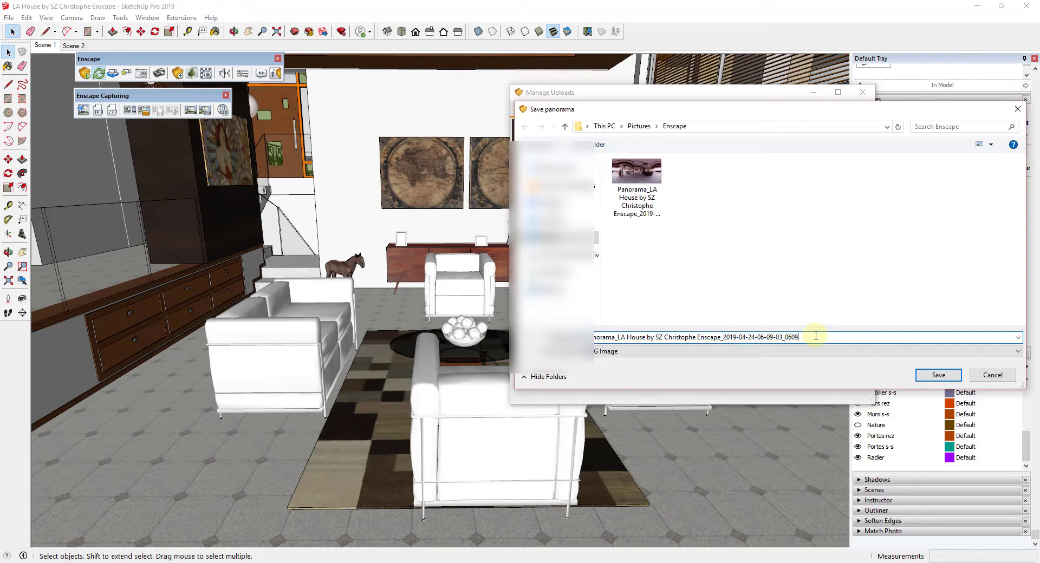
key("Return")
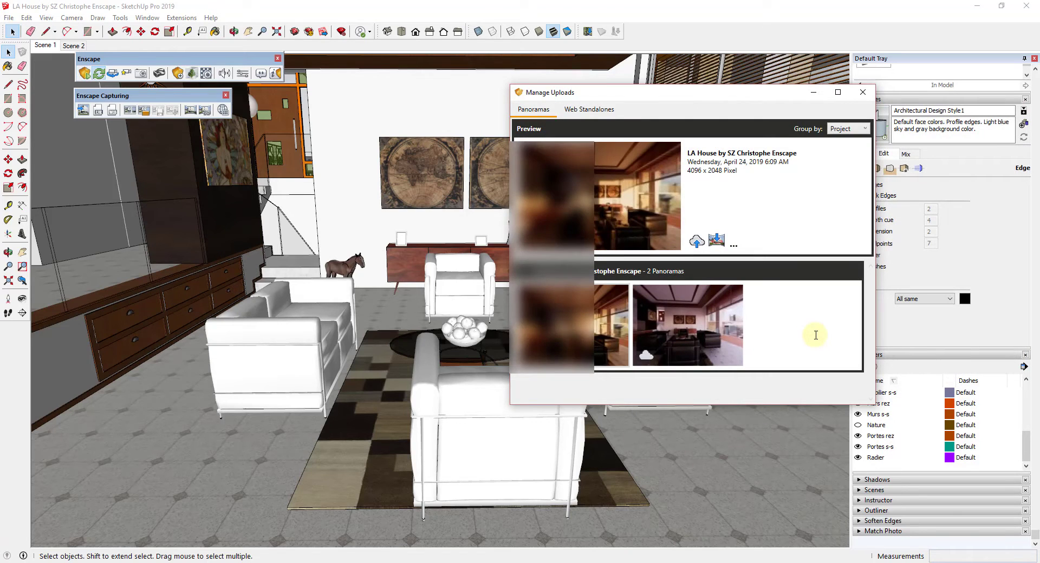
- View the saved panorama JPG in Photos and move its window out of the way
left_click(313, 561)
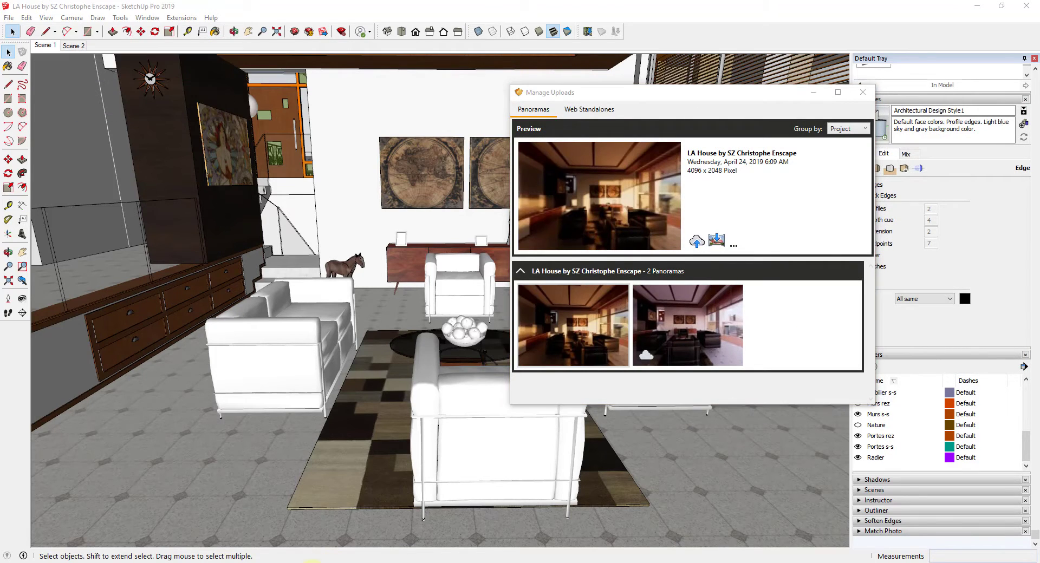
left_click(346, 545)
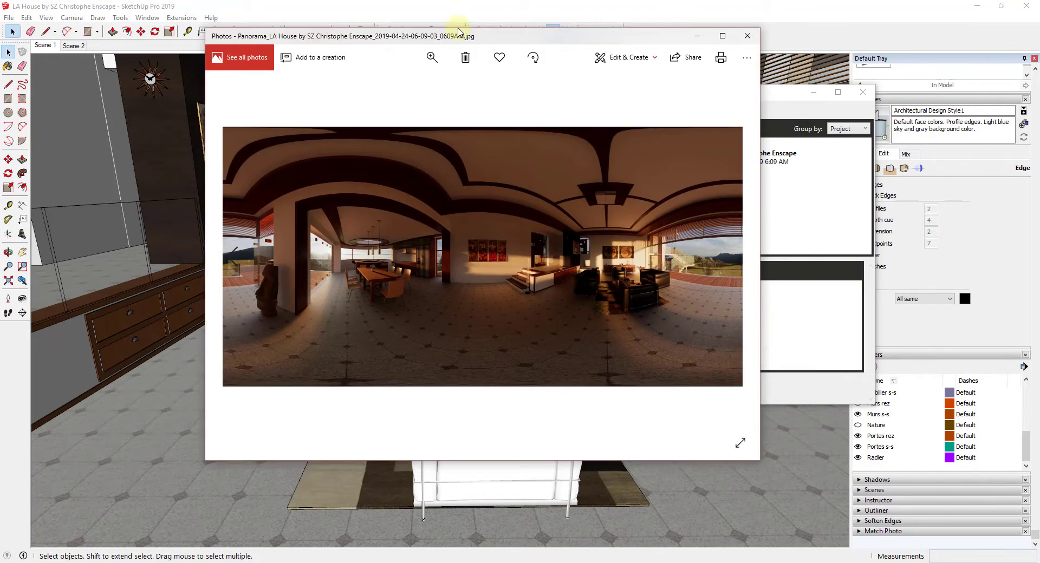
left_click_drag(457, 32, 487, 61)
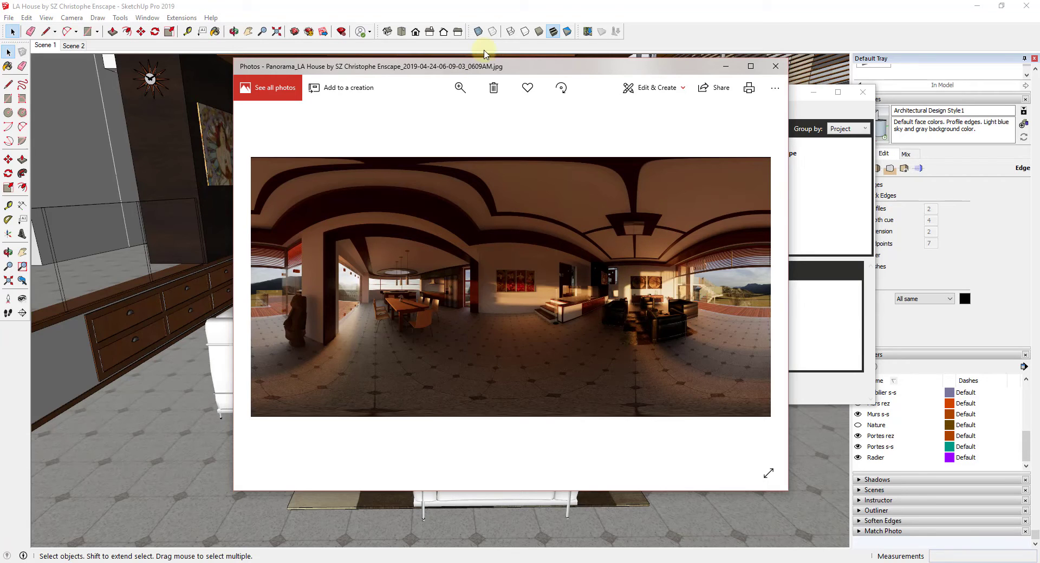
left_click_drag(515, 67, 1039, 160)
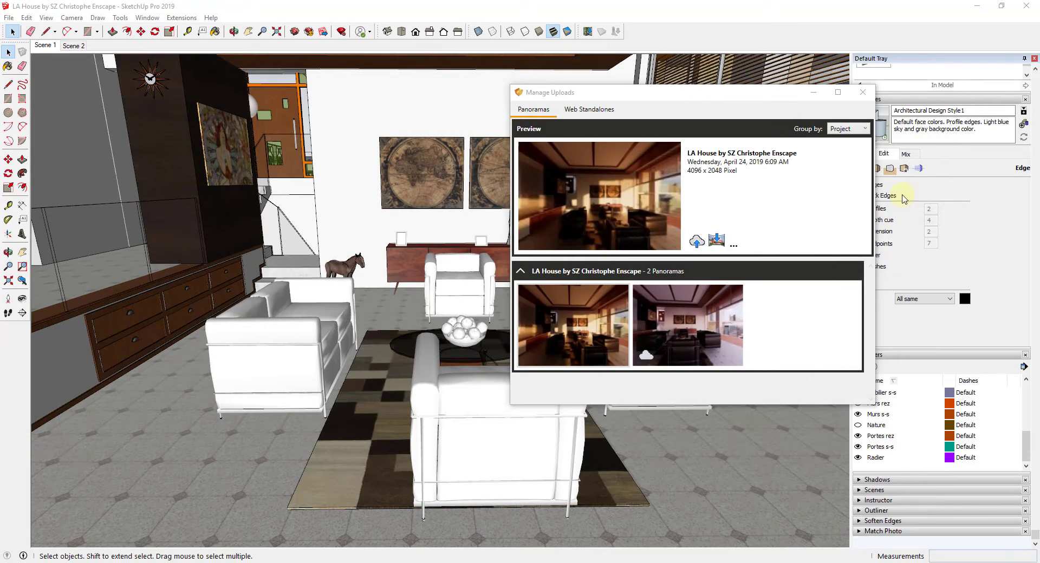
- Upload the 6:09 AM panorama to the cloud and open its online view in the browser
left_click(576, 324)
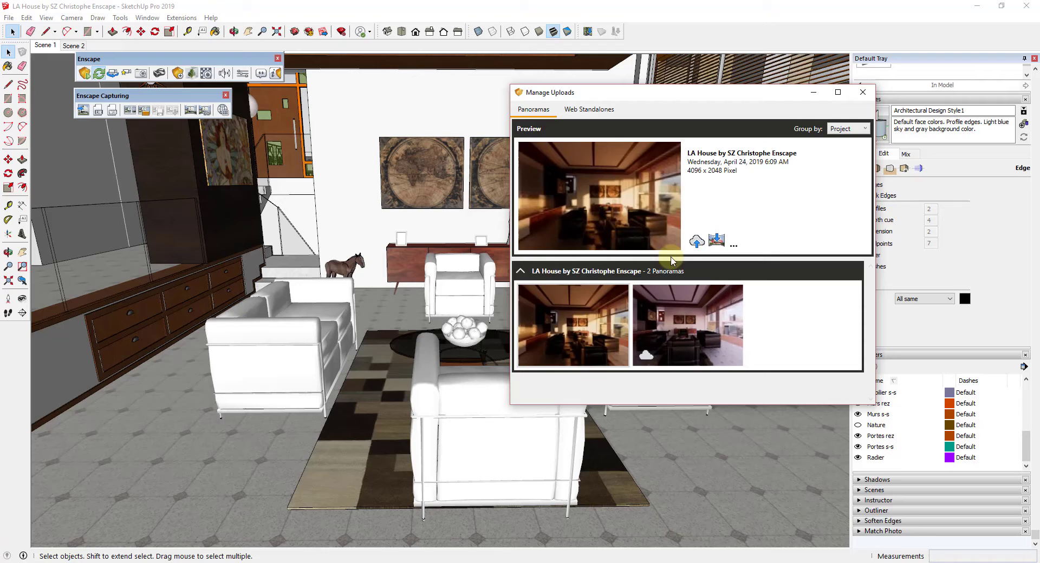
left_click(697, 242)
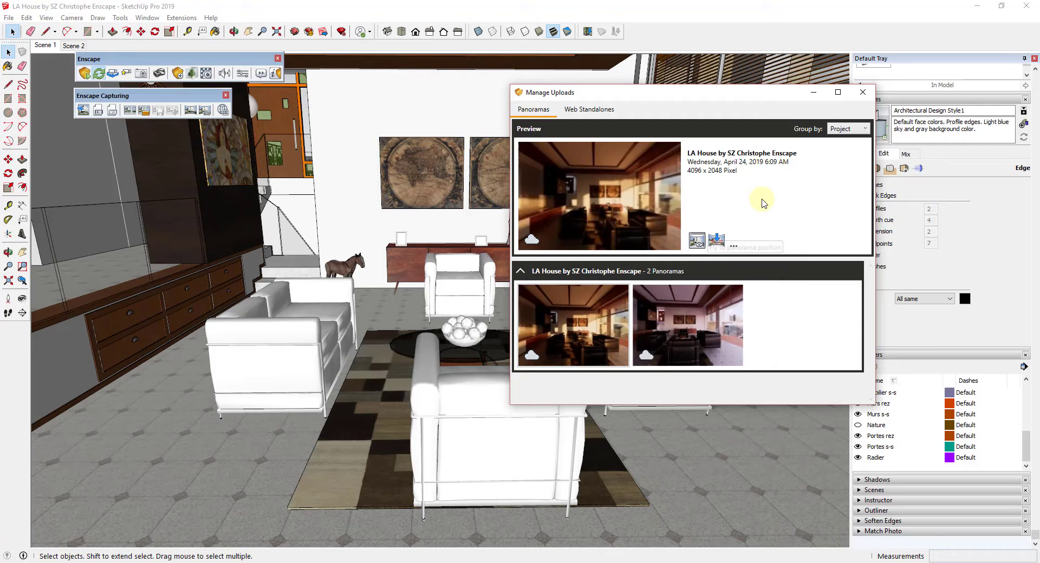
mouse_move(698, 245)
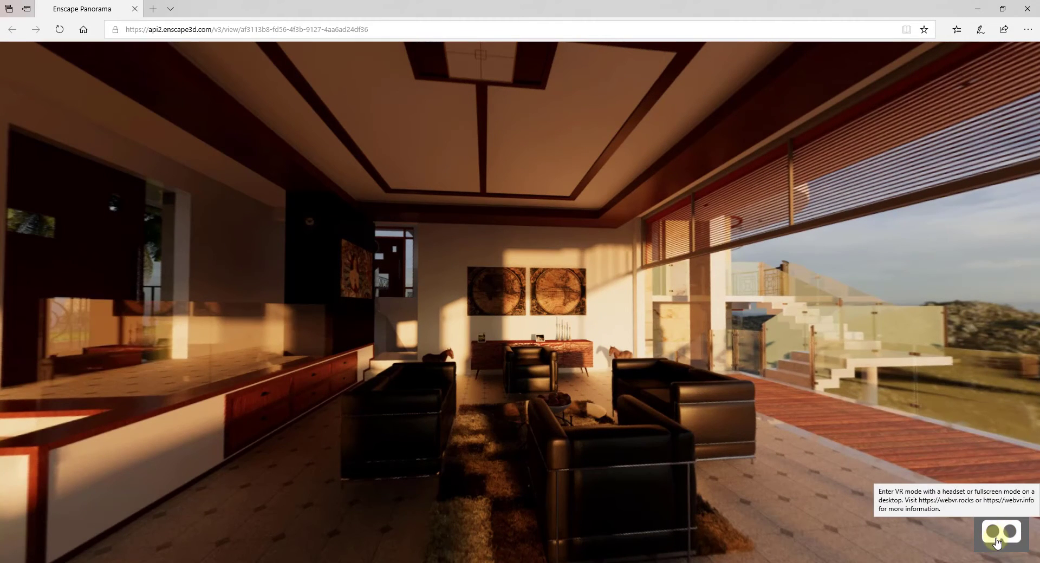
- Look around the online panorama from the living room across the terrace to the dining area, and close the browser
left_click_drag(683, 412, 347, 400)
left_click_drag(638, 404, 282, 325)
mouse_move(793, 355)
left_mouse_down()
mouse_move(606, 327)
mouse_move(812, 334)
mouse_move(671, 337)
mouse_move(783, 351)
mouse_move(726, 327)
mouse_move(624, 344)
mouse_move(494, 420)
left_mouse_up()
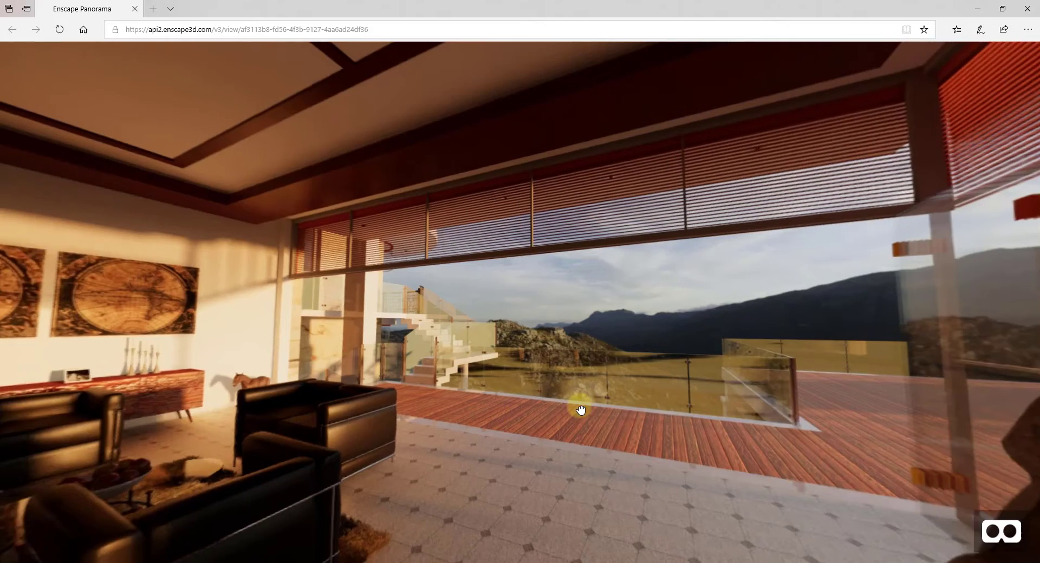
left_click_drag(580, 410, 433, 313)
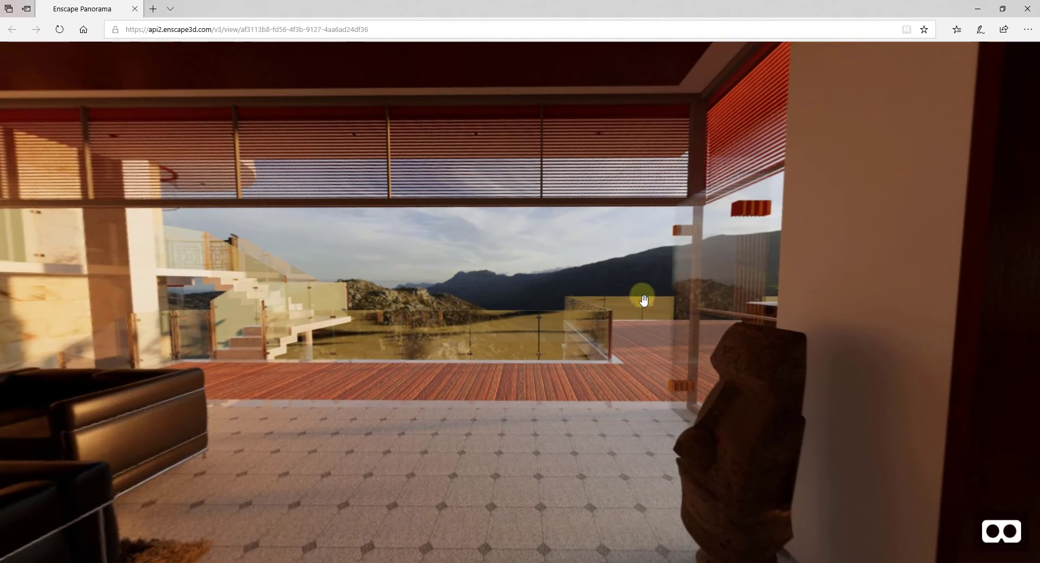
left_click_drag(662, 300, 233, 349)
mouse_move(622, 350)
left_mouse_down()
mouse_move(530, 318)
mouse_move(464, 314)
left_mouse_up()
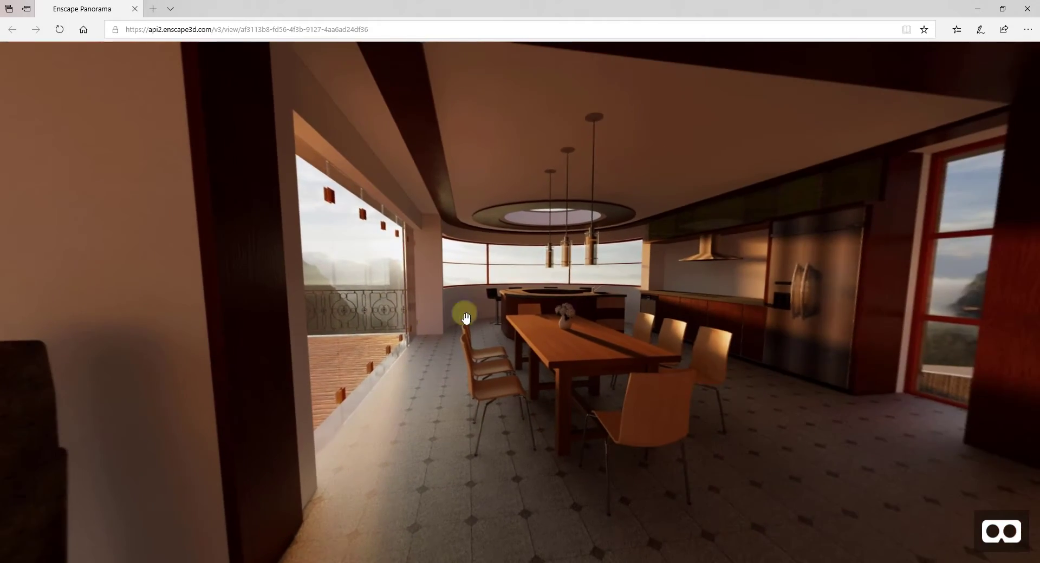
left_click_drag(711, 347, 522, 334)
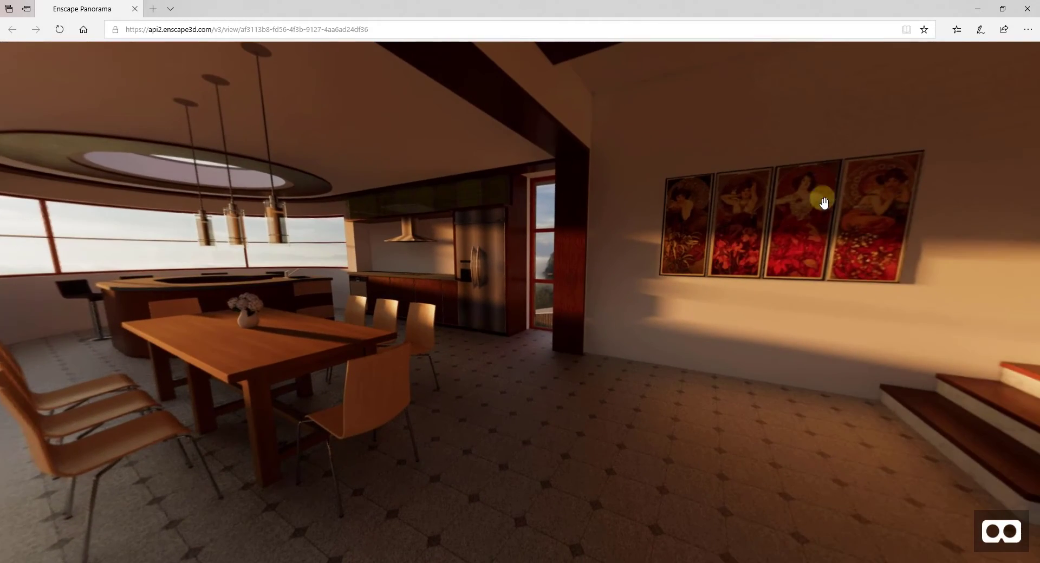
left_click(1028, 8)
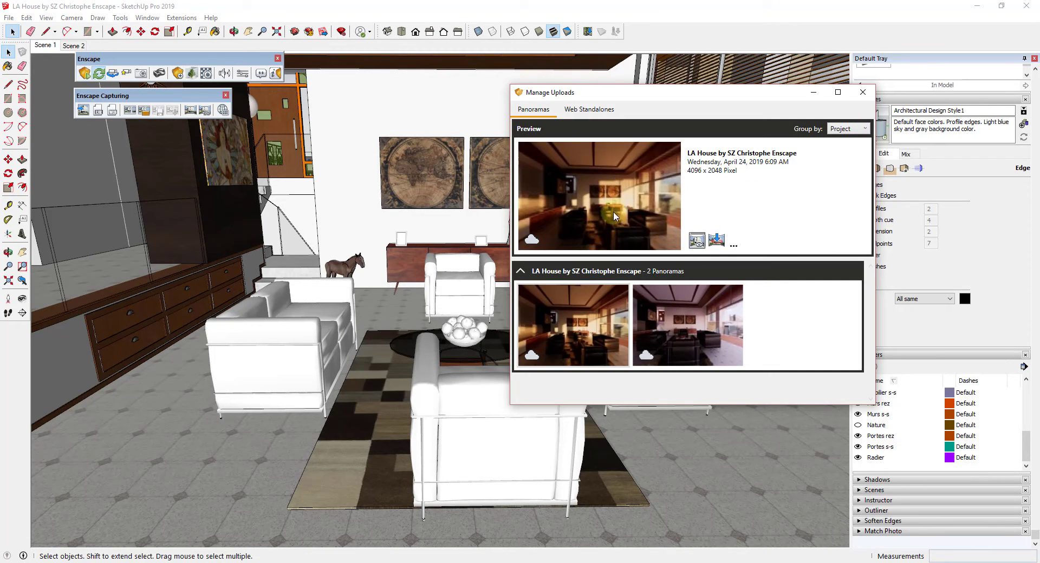
- Open the 5:56 AM panorama online and look around its living room and terrace for comparison
left_click(685, 300)
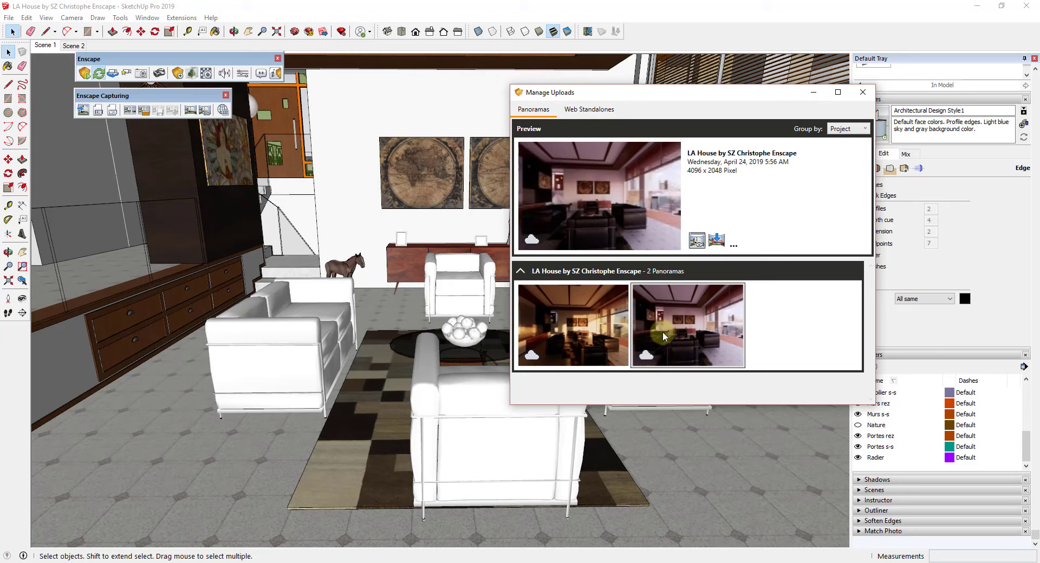
left_click(696, 241)
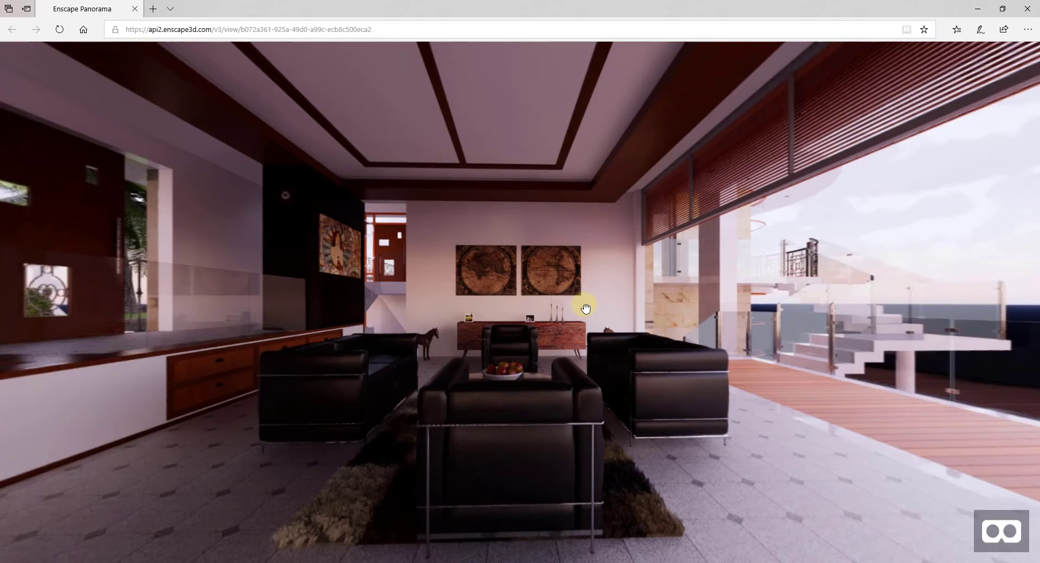
left_click_drag(585, 308, 455, 305)
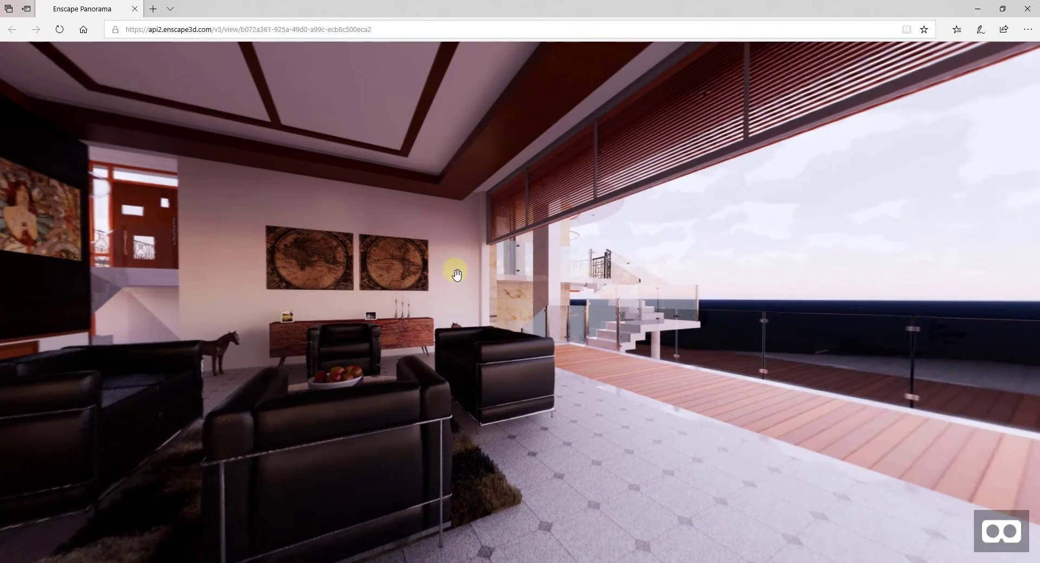
left_click_drag(686, 297, 813, 331)
left_click_drag(525, 332, 684, 203)
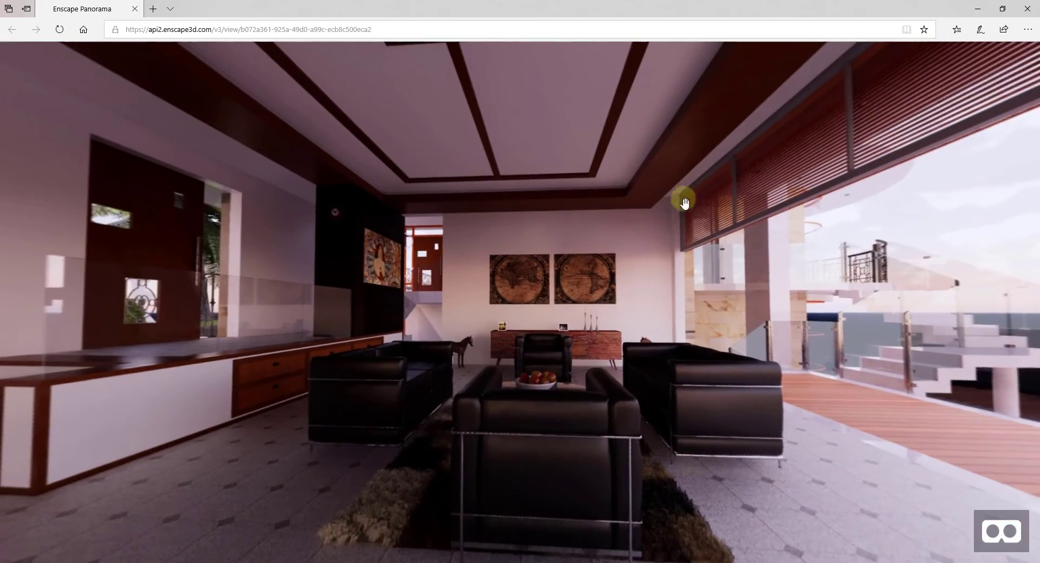